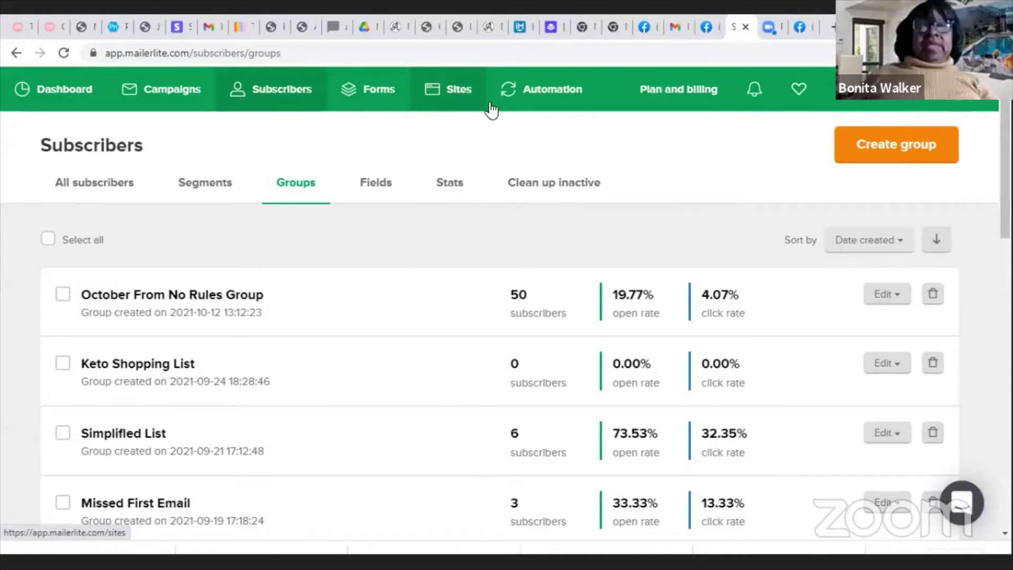
- Open the Sites section and start creating a new landing page
left_click(454, 94)
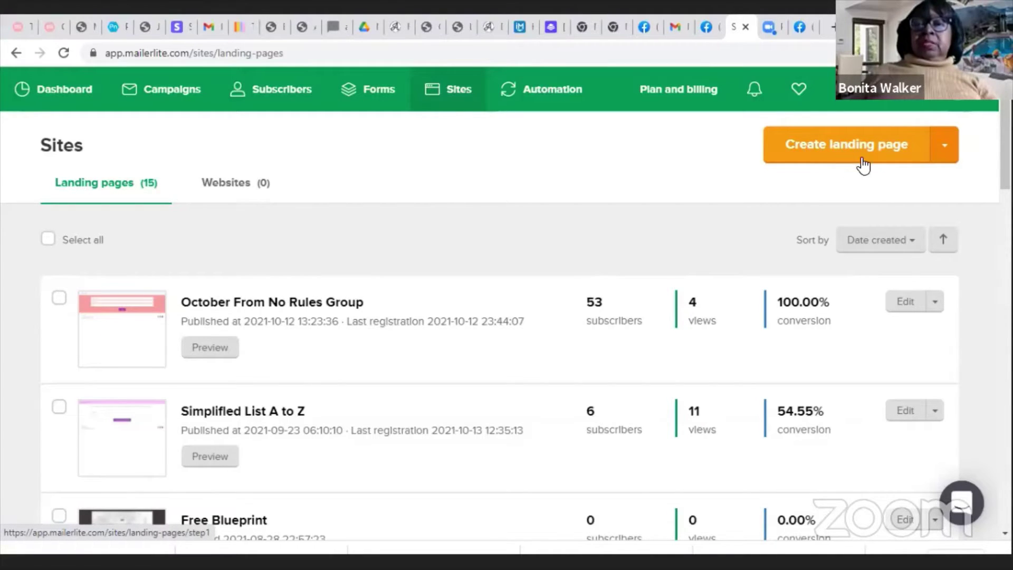
left_click(947, 153)
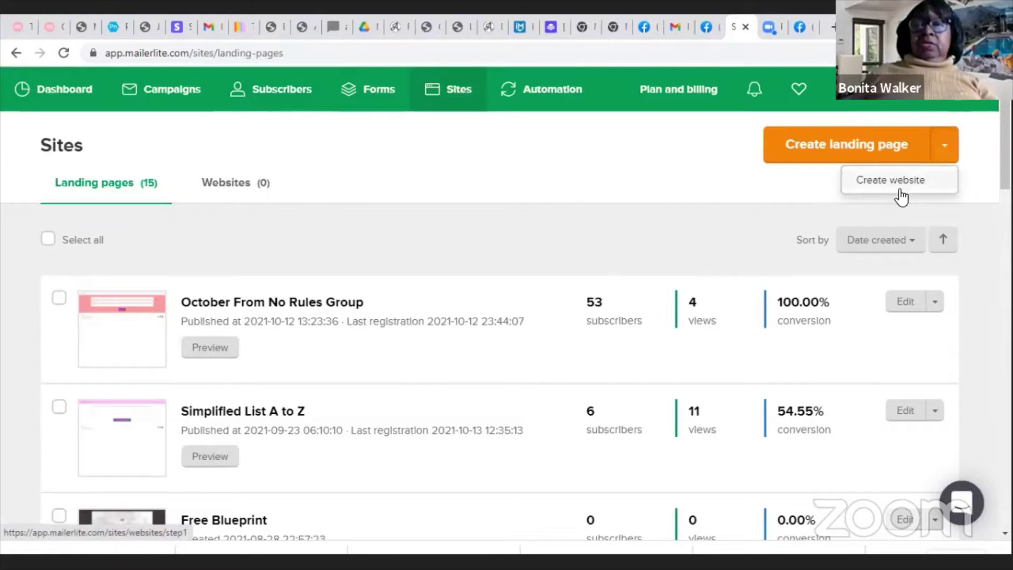
left_click(852, 153)
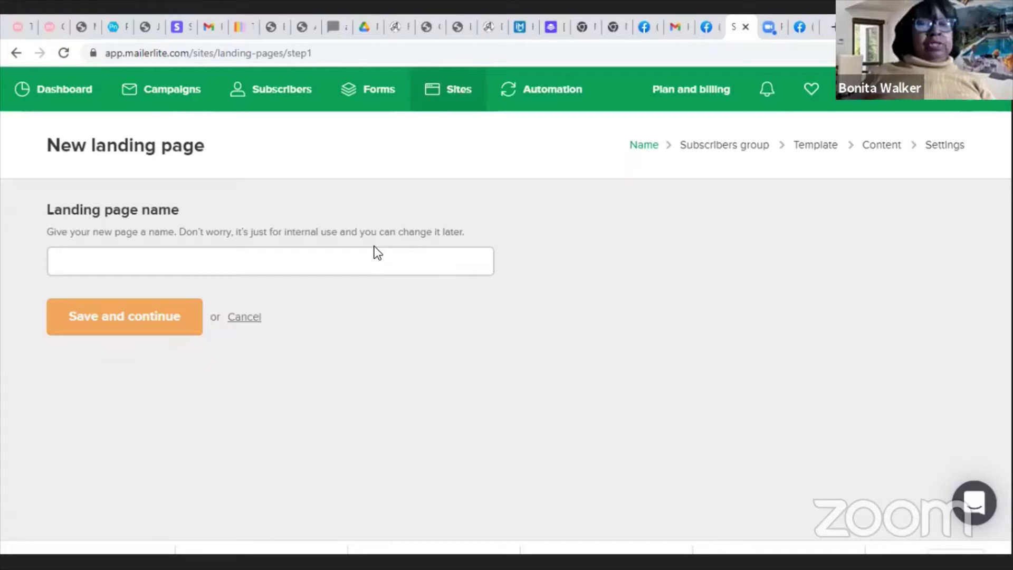
- Name the new landing page "20 Things For CC" and save it to continue to the subscriber groups
left_click(338, 257)
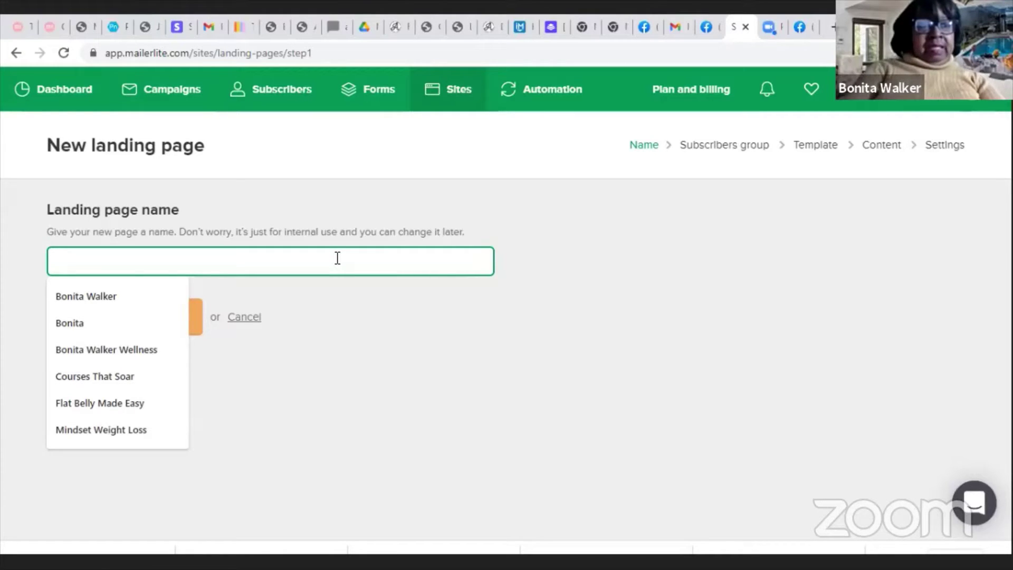
type("20")
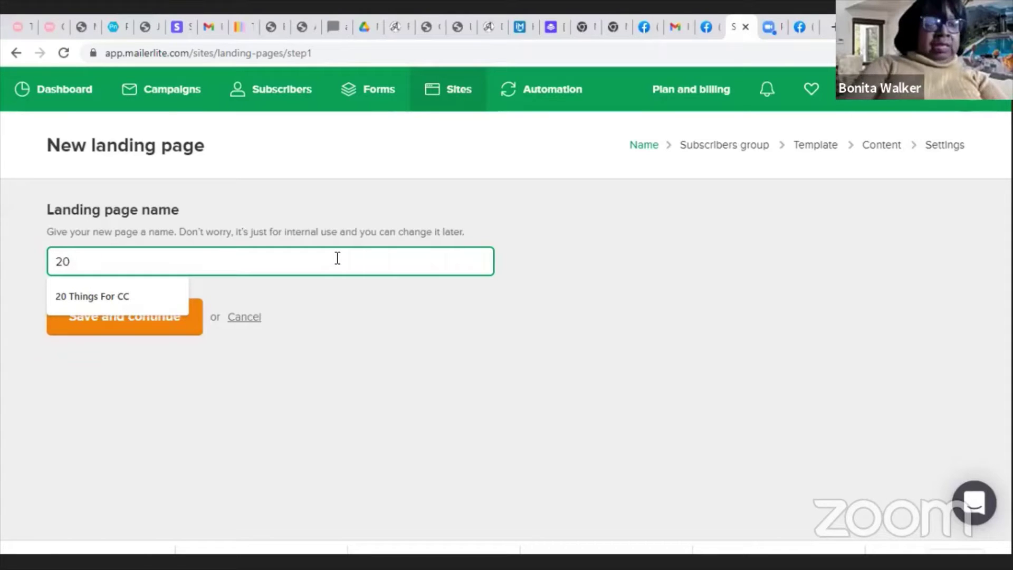
type("Thi")
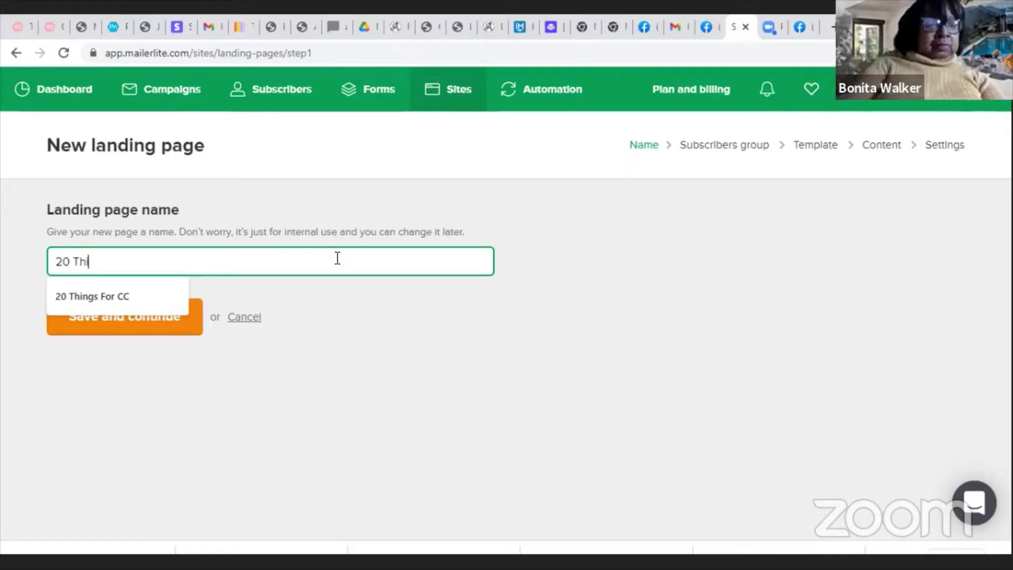
type("ngs F")
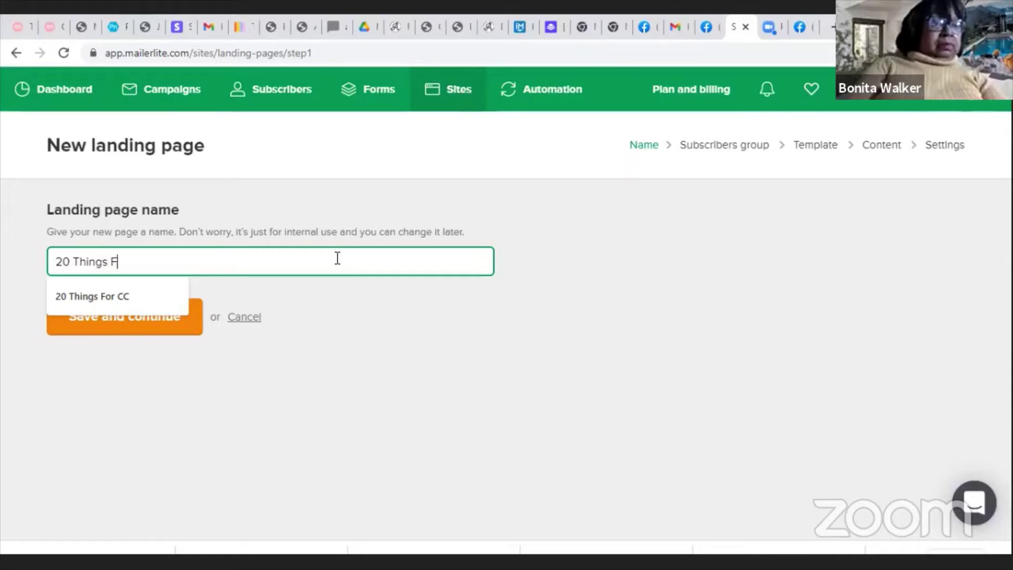
type("or CC")
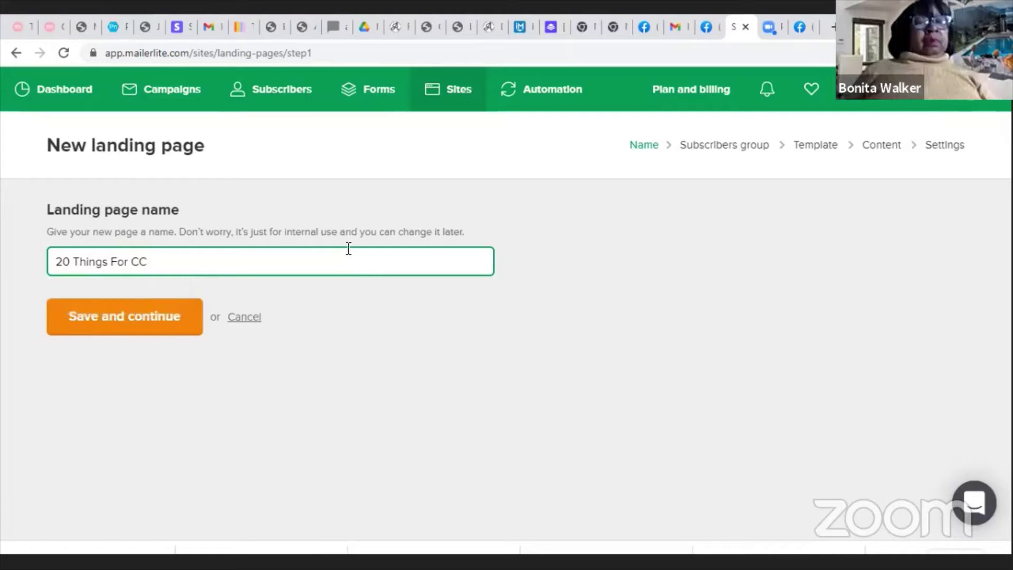
left_click(123, 317)
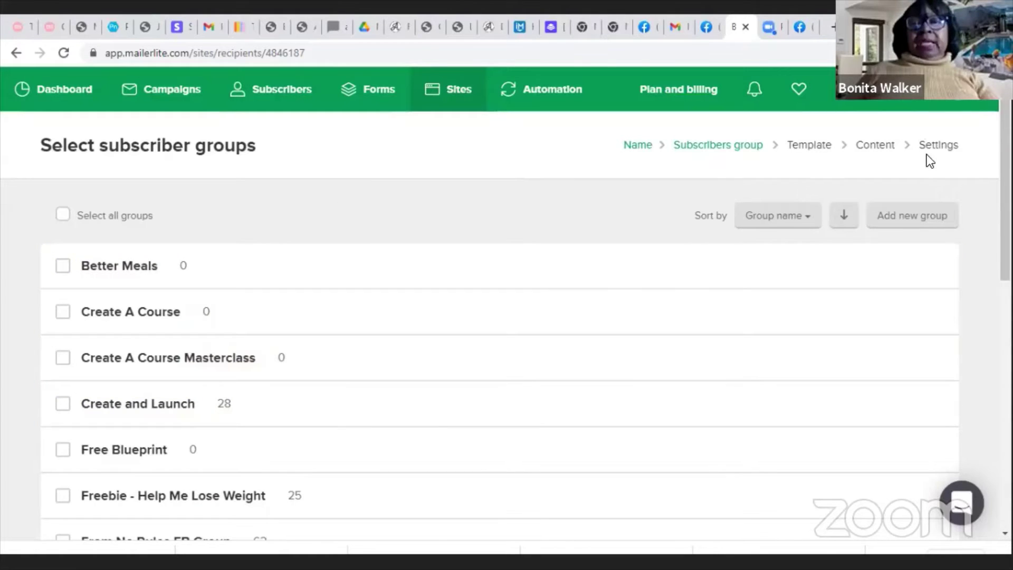
- Add a new subscriber group named "20 Things For CC"
left_click(905, 216)
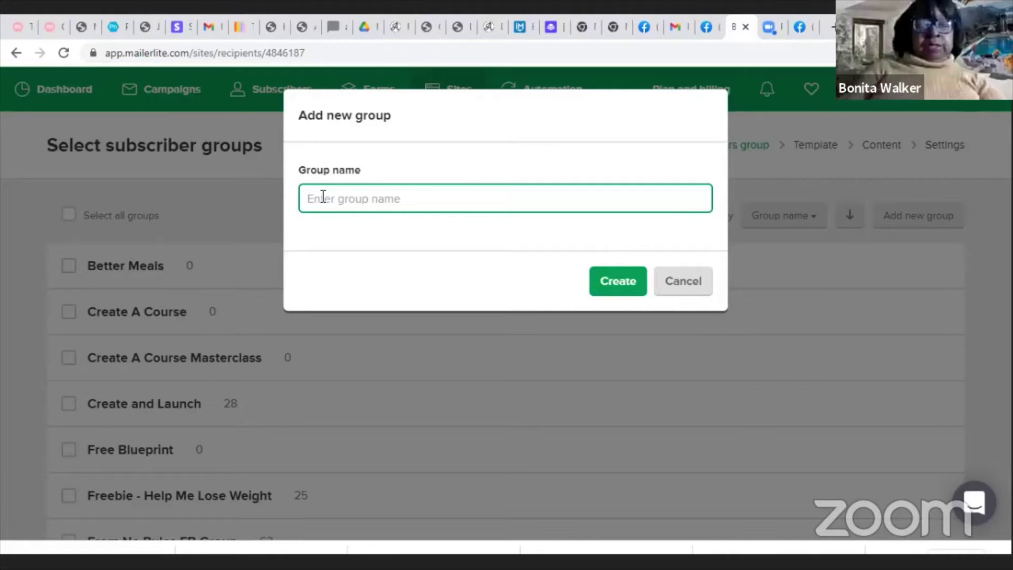
type("20 ")
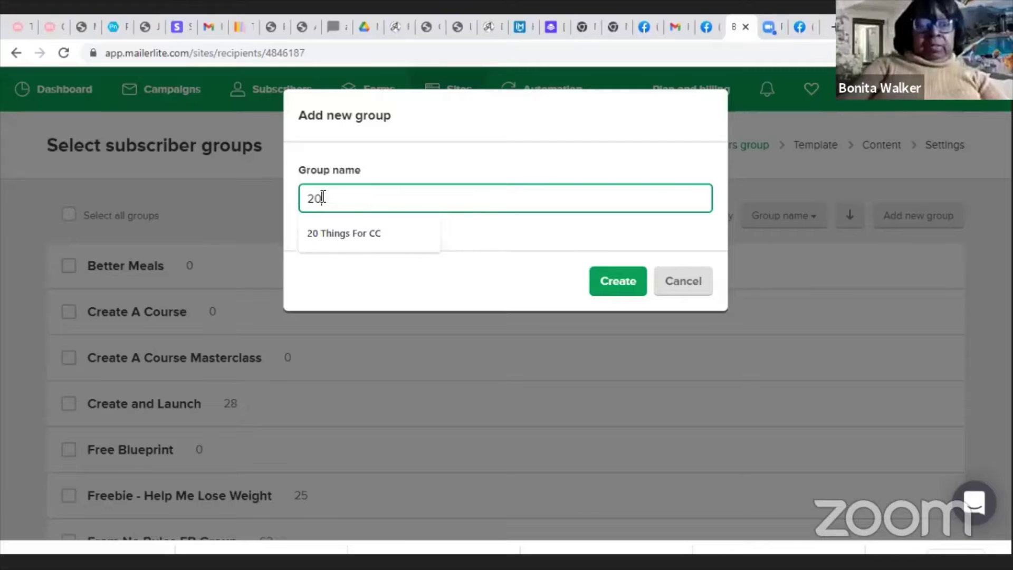
type("THi")
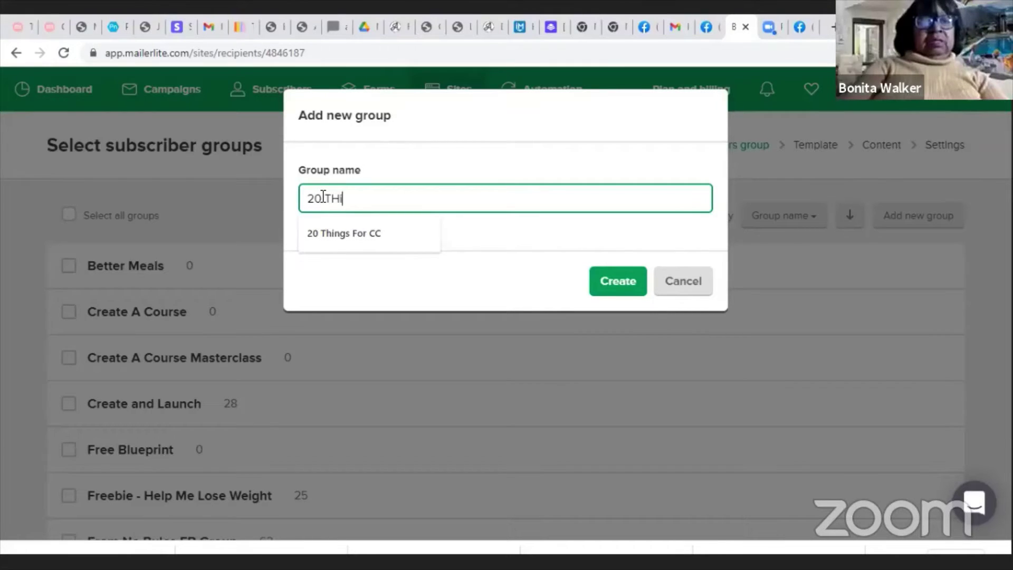
type("ngs for CC")
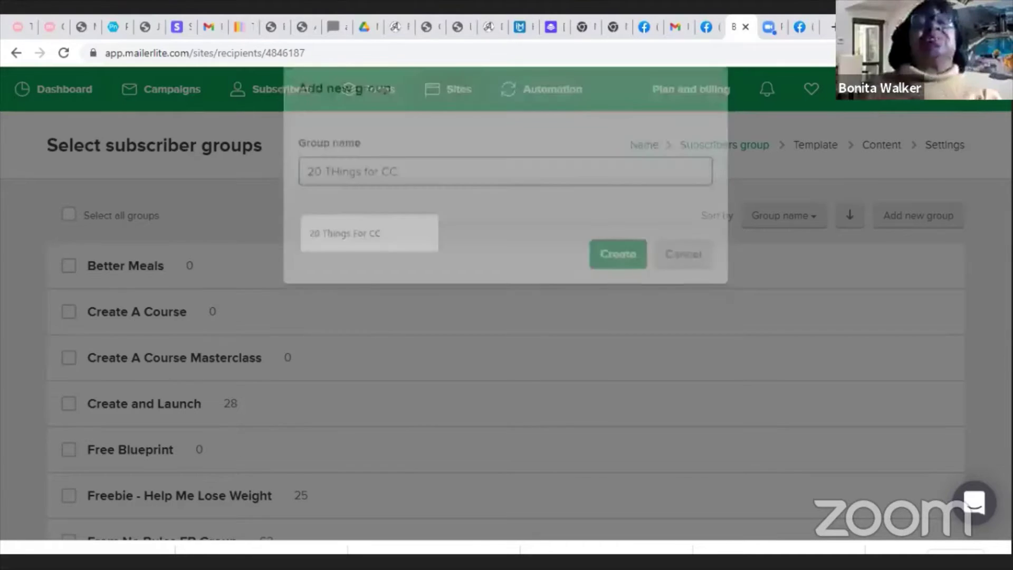
key("Return")
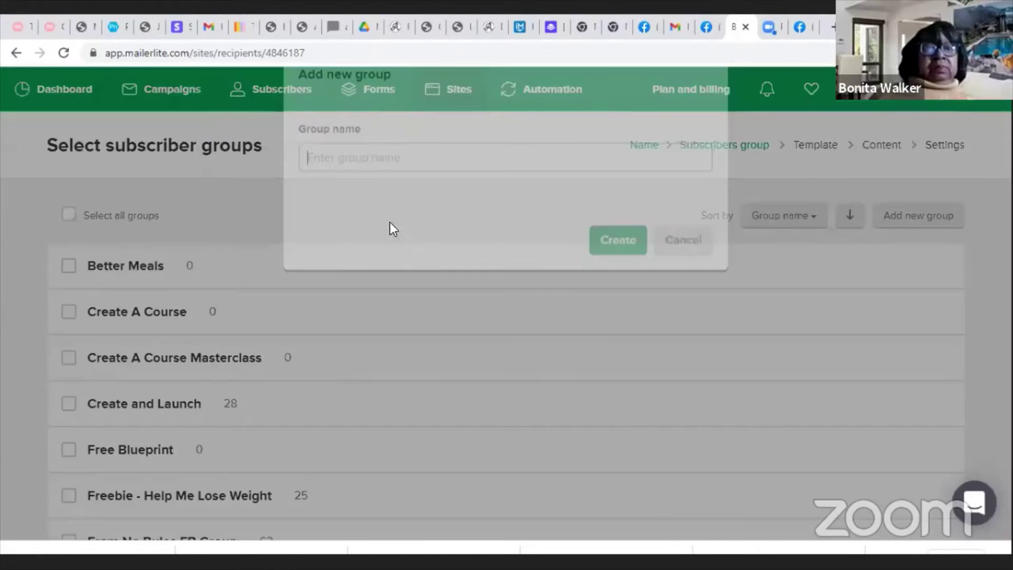
type("20 Things For CC")
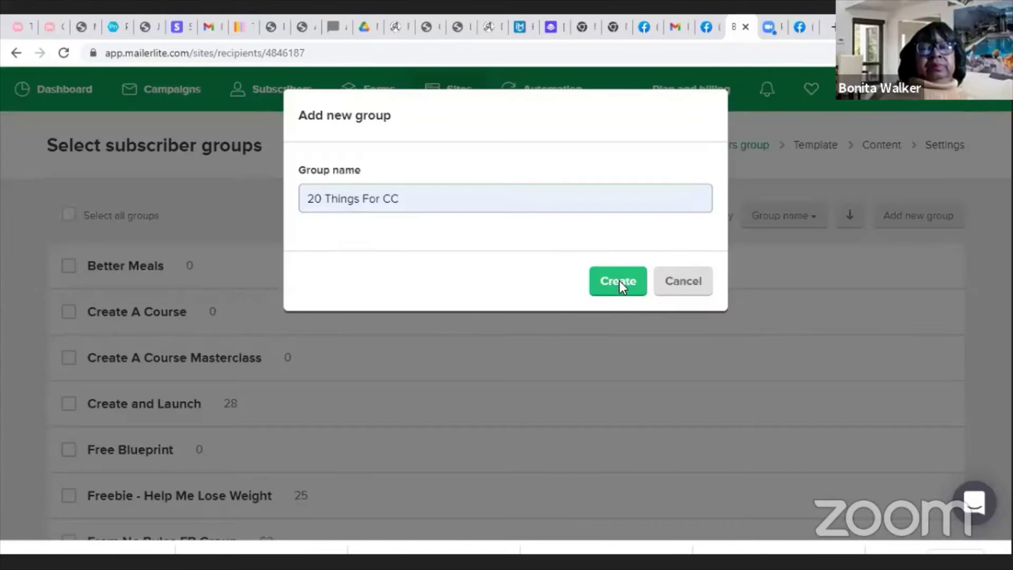
left_click(620, 280)
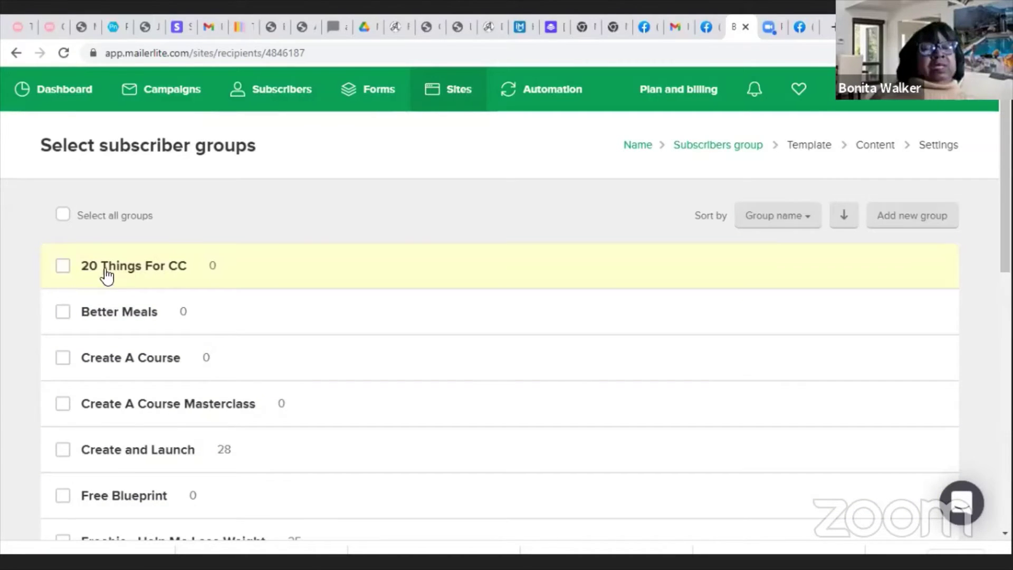
- Assign the "20 Things For CC" group to the landing page and save to continue to the templates
left_click(64, 266)
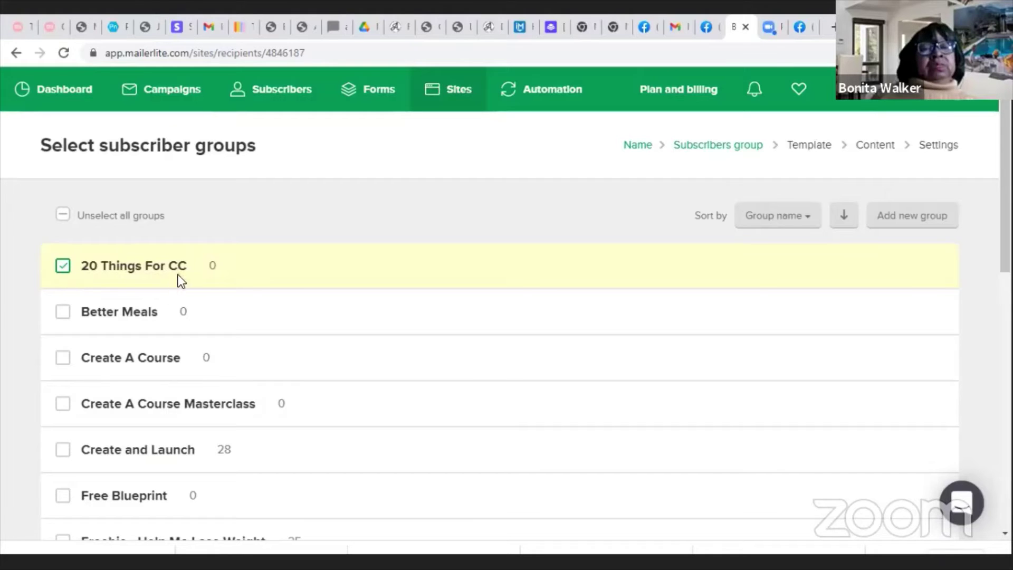
scroll(315, 312, "down", 12)
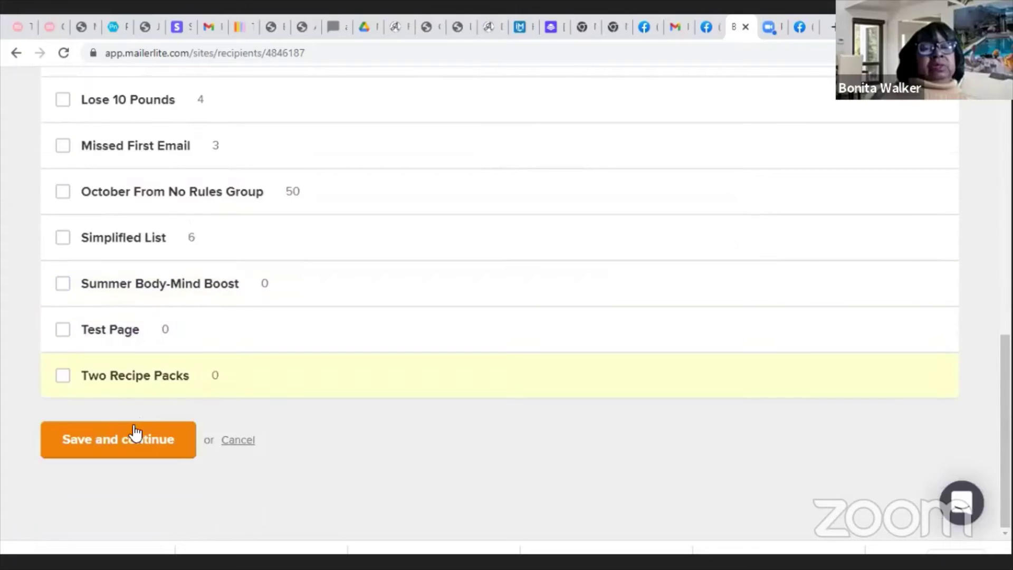
left_click(127, 444)
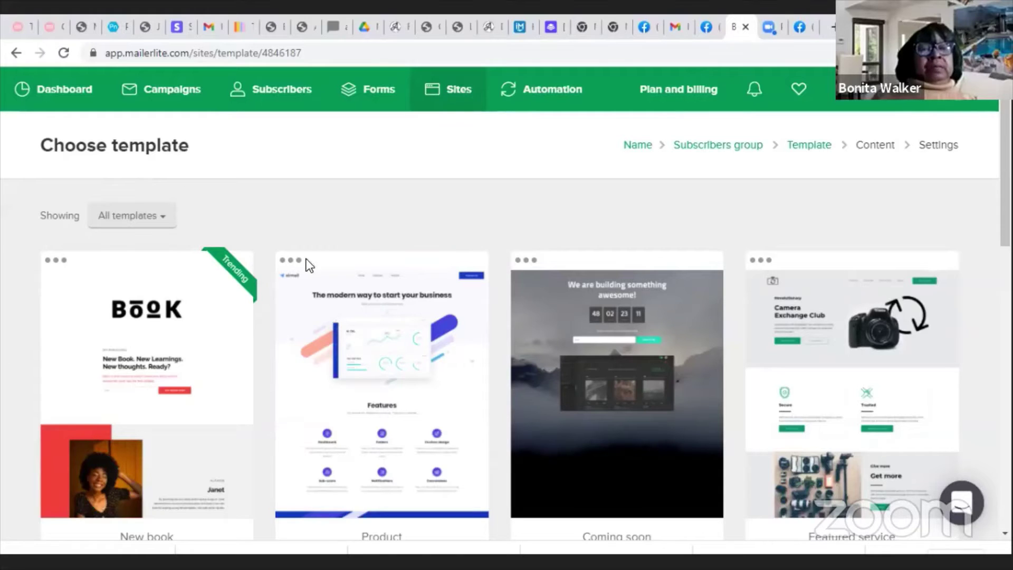
- Browse the template gallery with the filter kept on All templates and select the Product template for the landing page
scroll(401, 332, "down", 3)
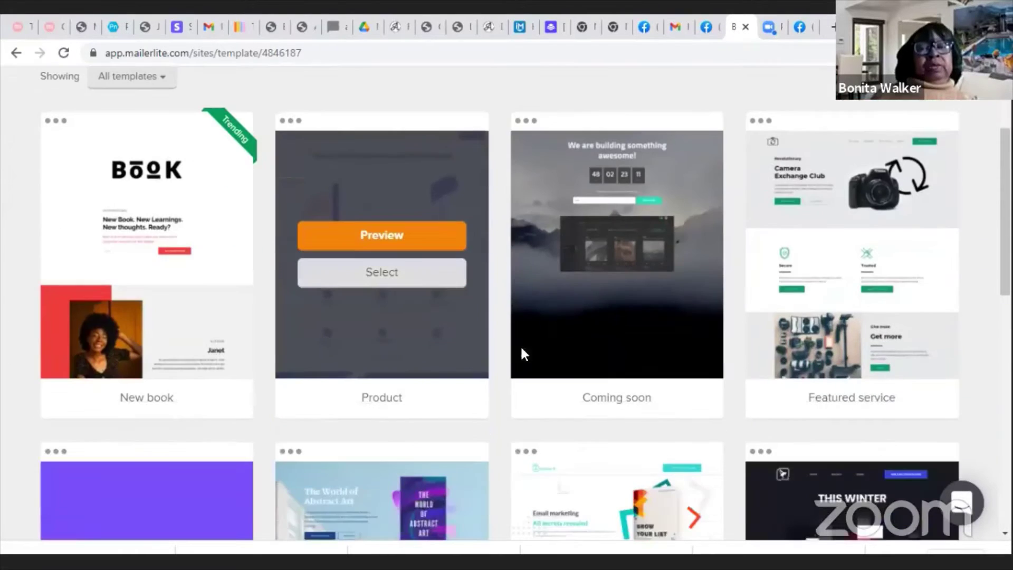
scroll(856, 351, "down", 8)
scroll(793, 425, "down", 6)
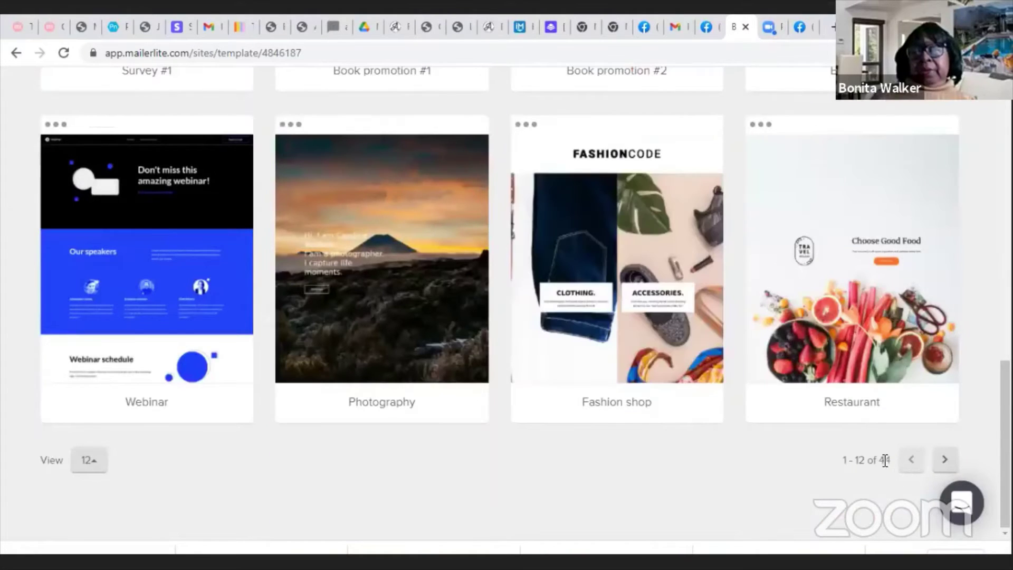
scroll(185, 195, "up", 1)
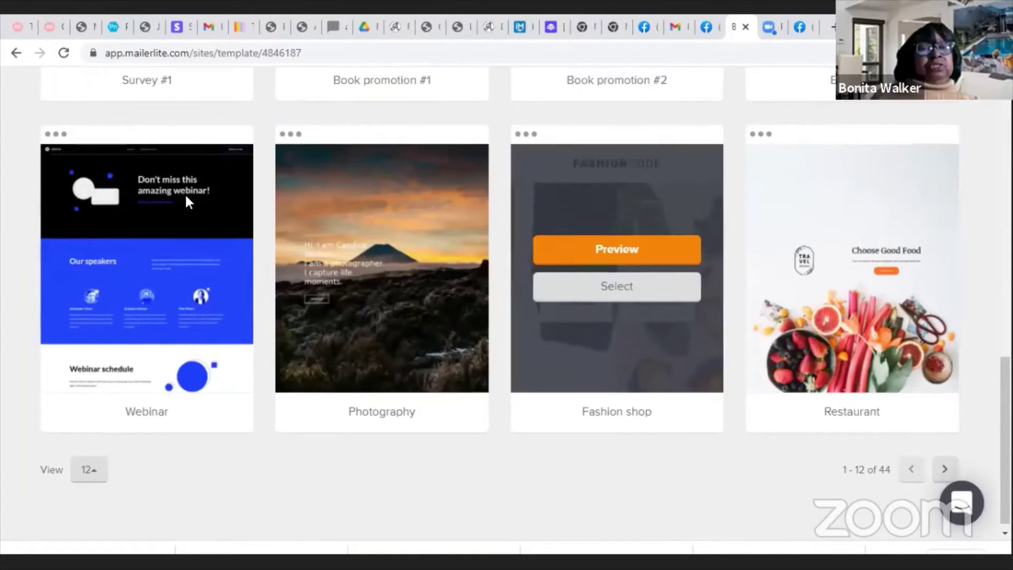
scroll(164, 226, "up", 15)
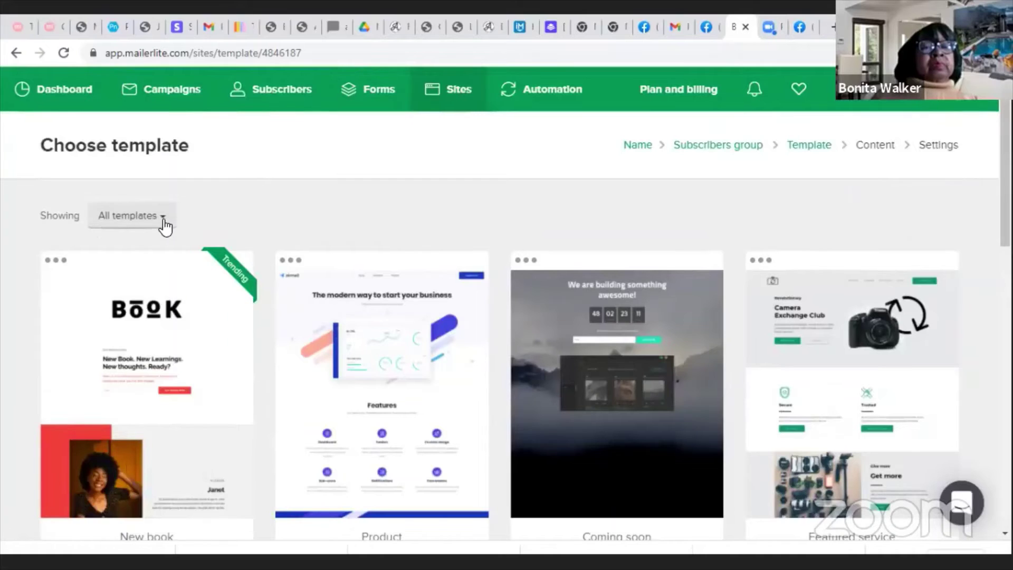
left_click(164, 226)
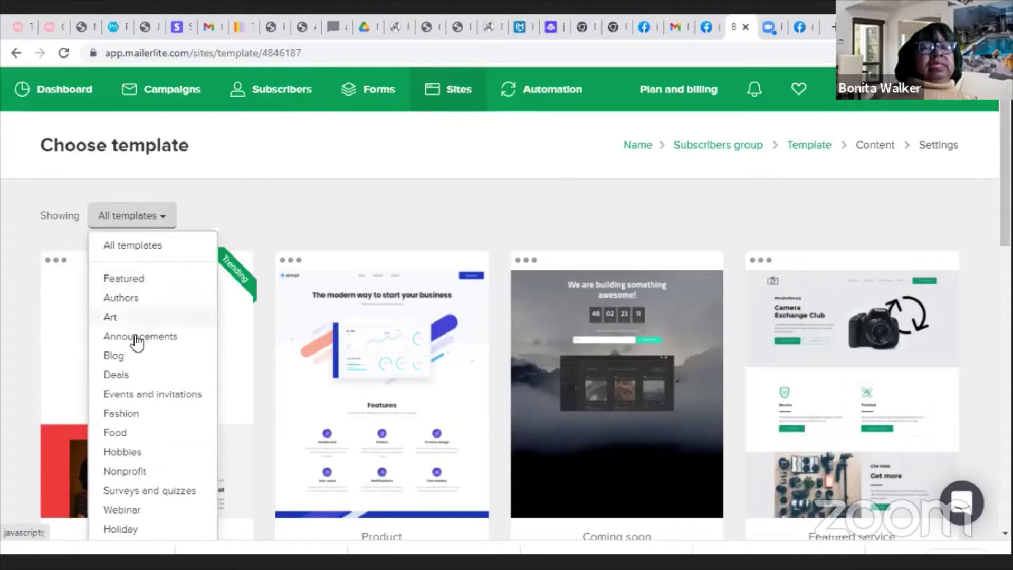
scroll(136, 354, "down", 3)
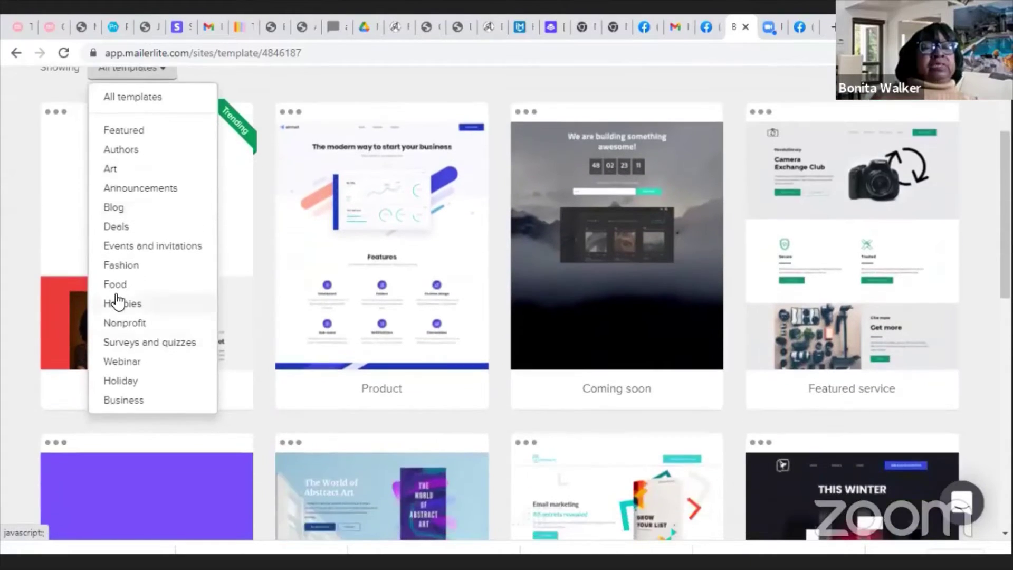
scroll(118, 303, "up", 3)
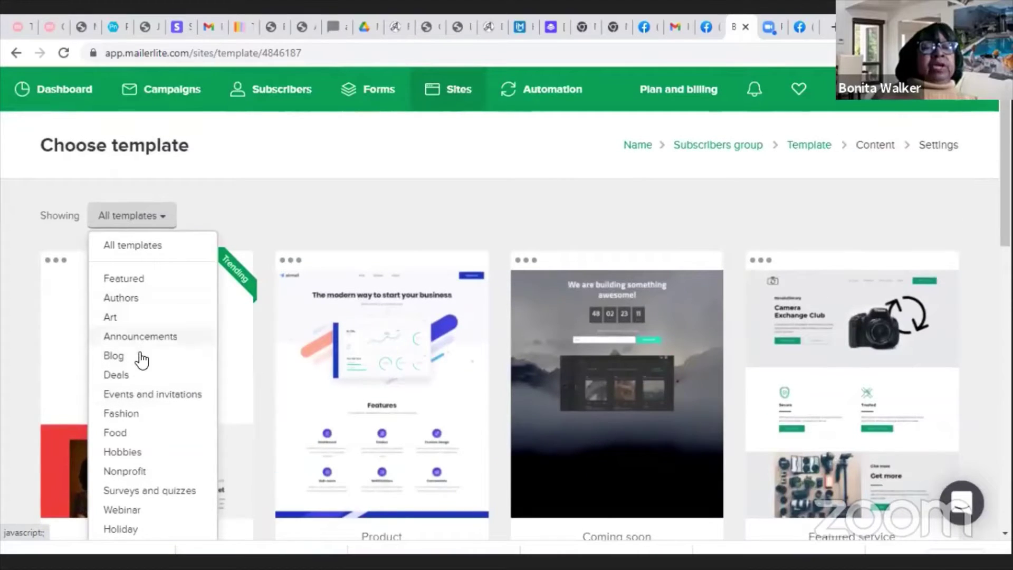
scroll(142, 356, "down", 2)
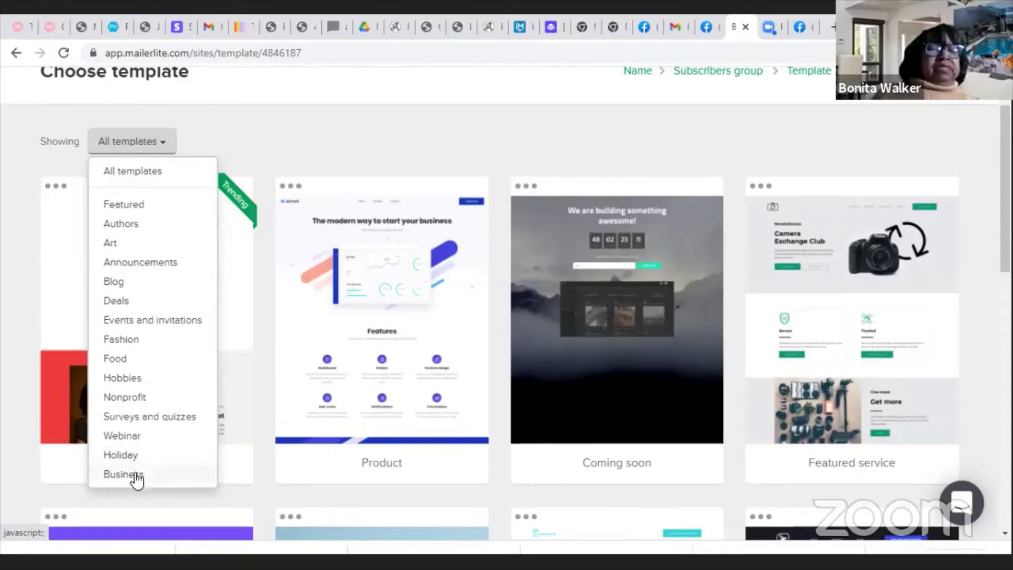
left_click(138, 172)
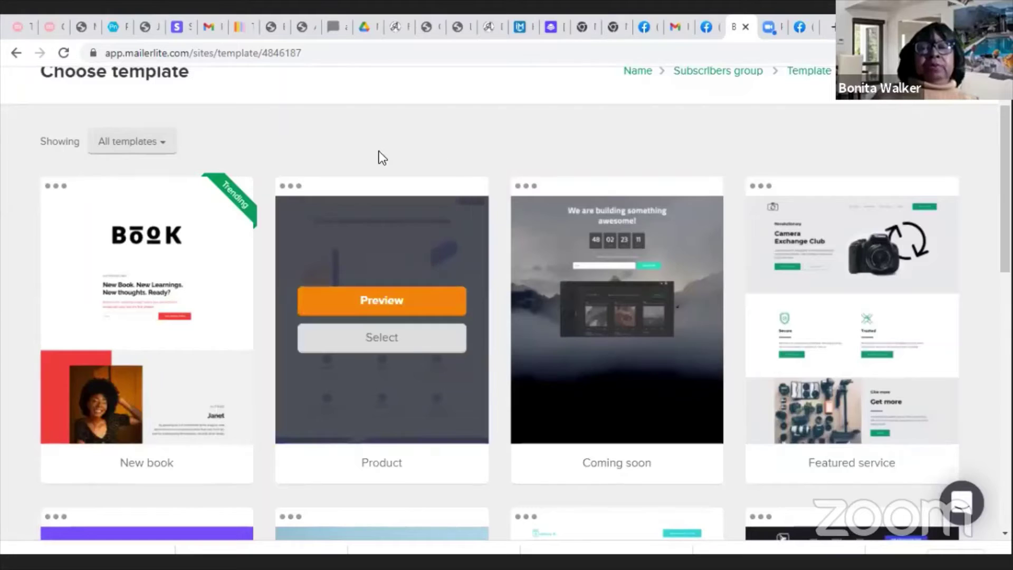
left_click(401, 343)
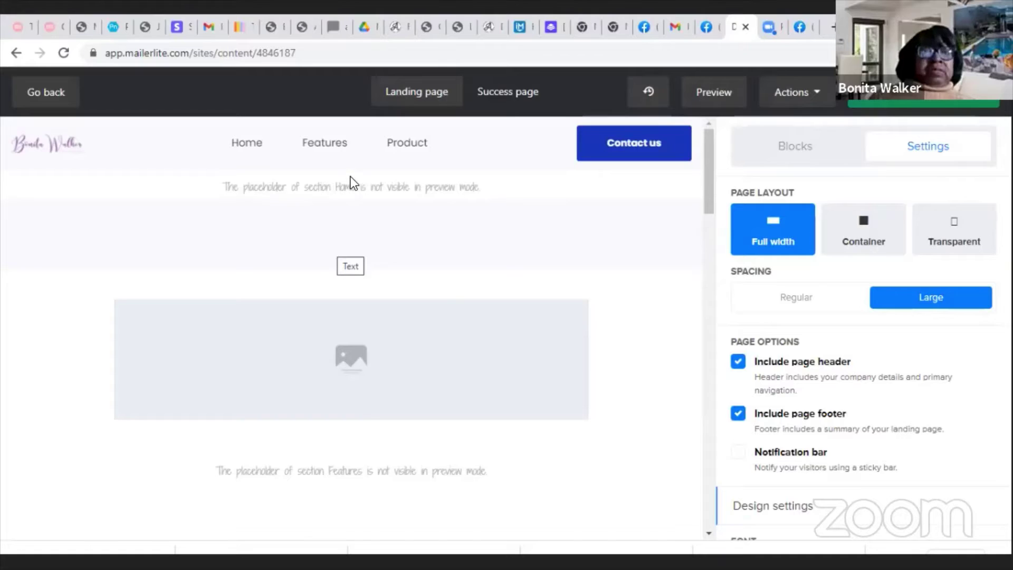
- Look through the sections of the Product template in the landing page editor, from the header to the testimonial
scroll(436, 309, "down", 10)
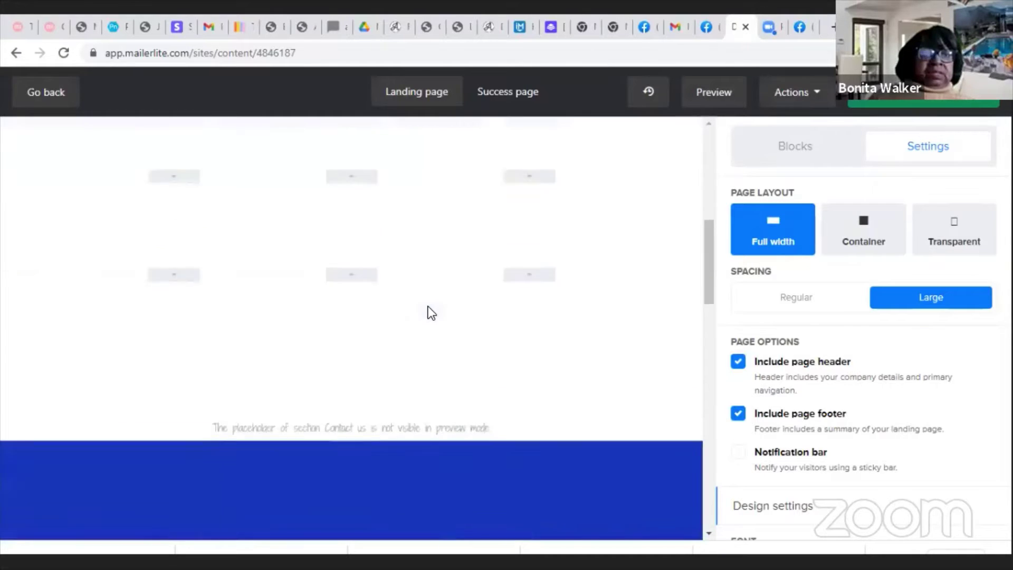
scroll(429, 306, "up", 6)
scroll(384, 270, "up", 4)
scroll(380, 268, "down", 8)
scroll(369, 291, "down", 12)
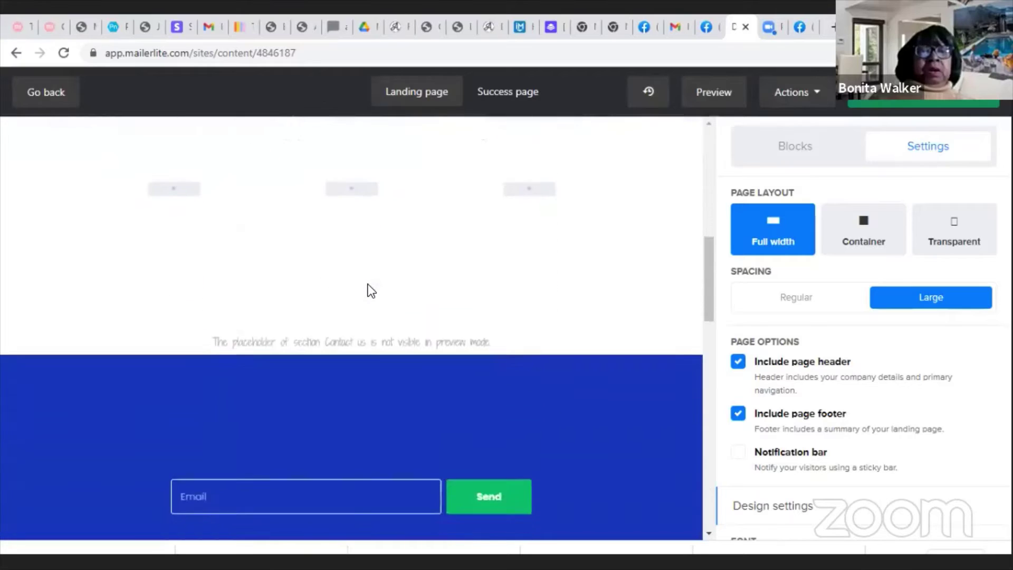
scroll(361, 294, "down", 5)
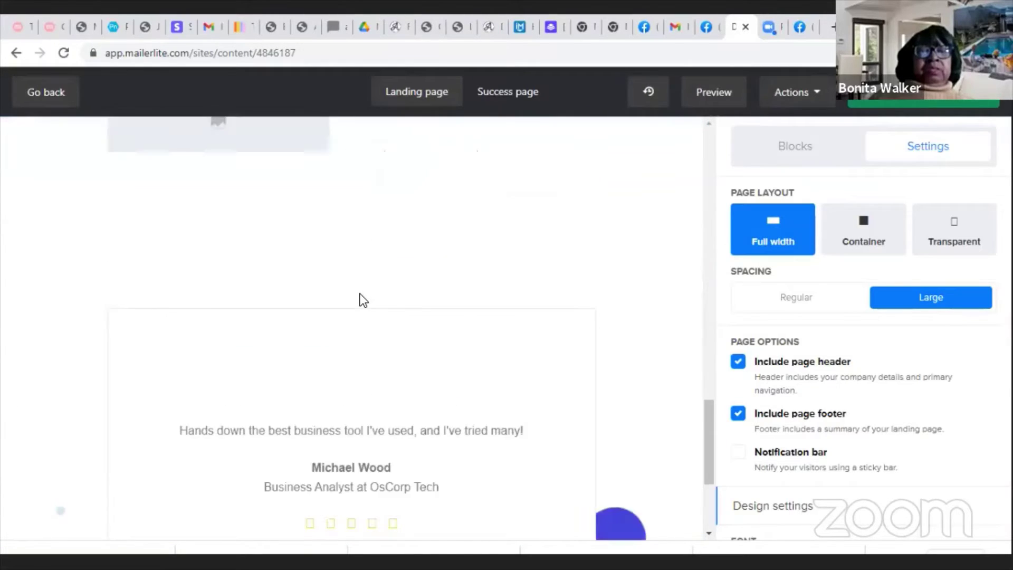
scroll(359, 294, "up", 12)
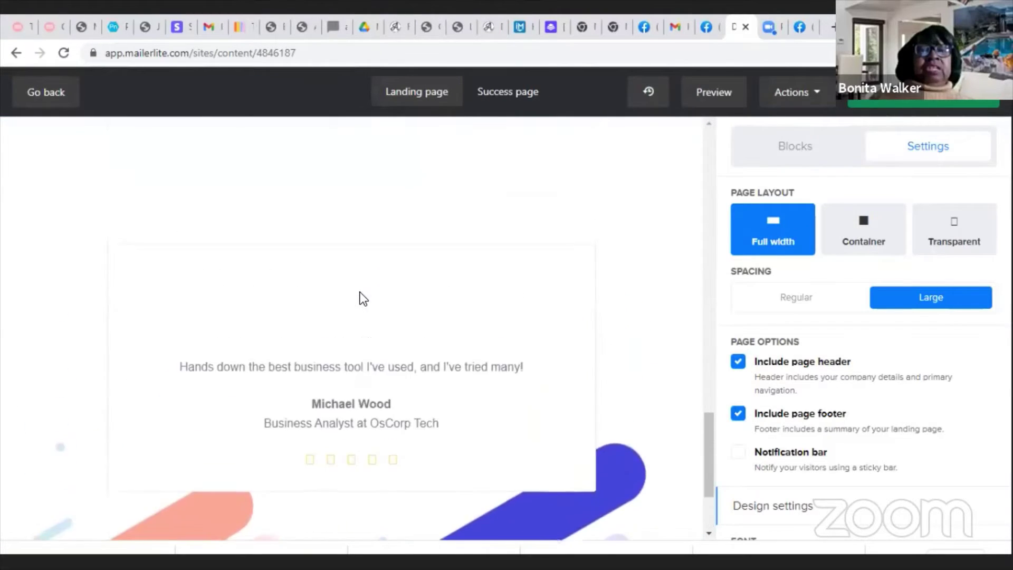
scroll(359, 293, "up", 10)
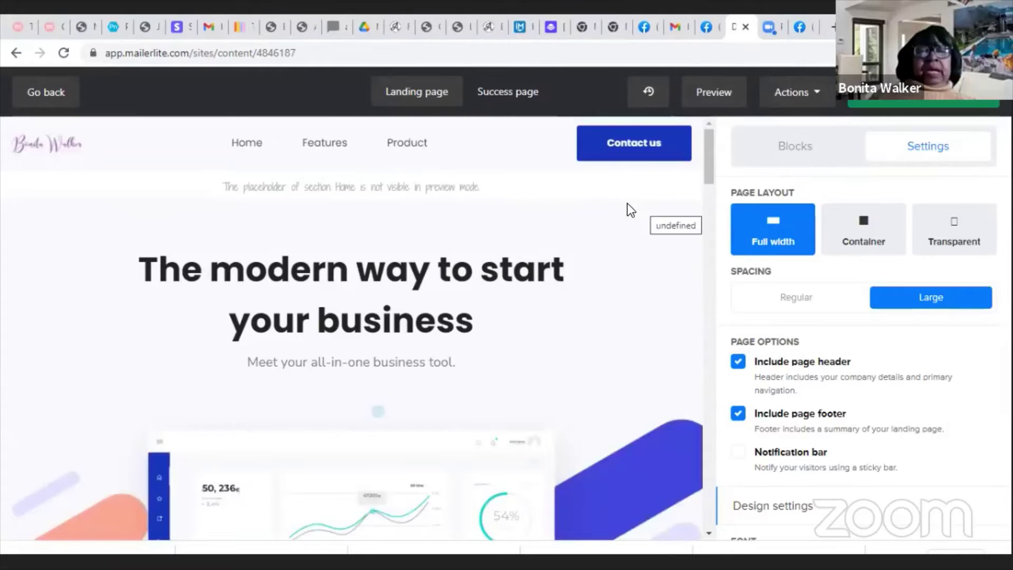
scroll(623, 189, "down", 5)
scroll(612, 187, "up", 4)
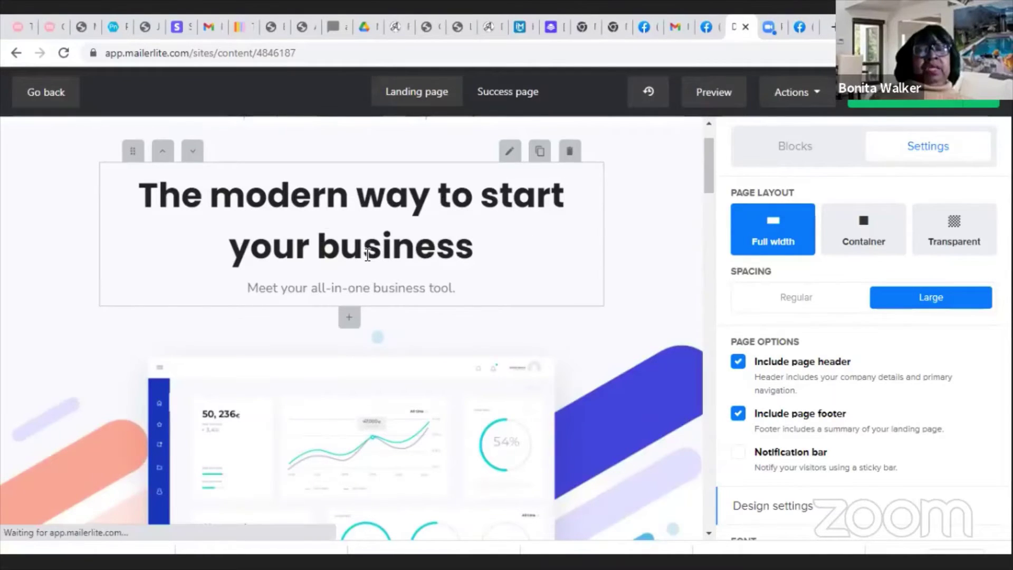
- Look through the Product template's headline, dashboard image and Features section in the landing page editor
left_click(299, 198)
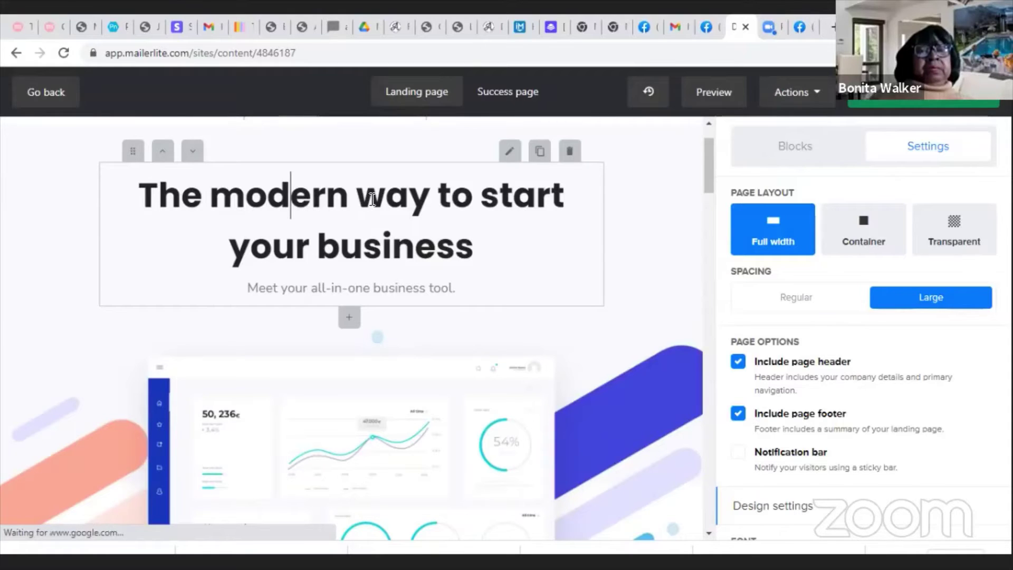
left_click_drag(370, 201, 374, 200)
key("Escape")
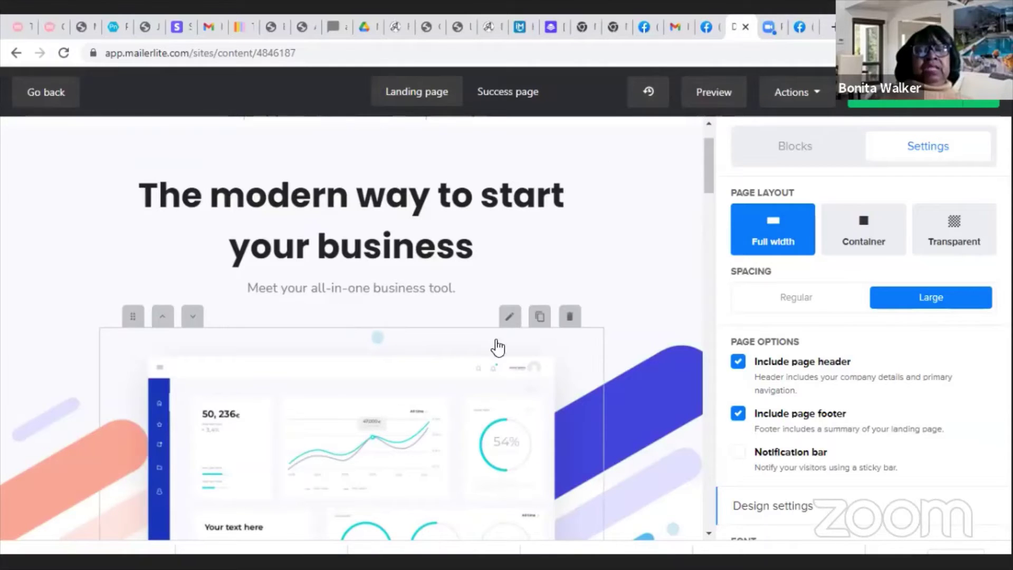
scroll(510, 401, "down", 4)
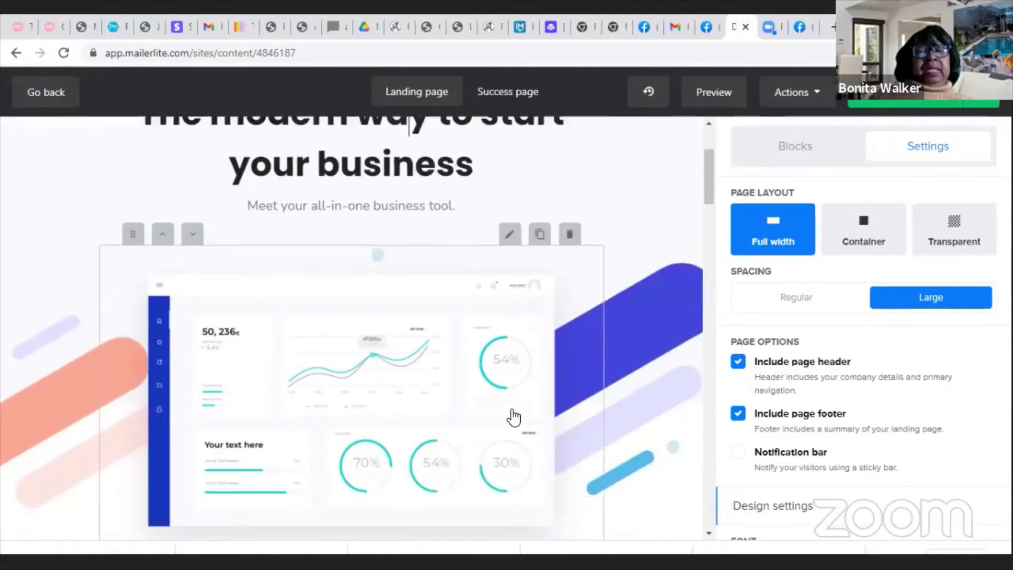
scroll(461, 332, "down", 1)
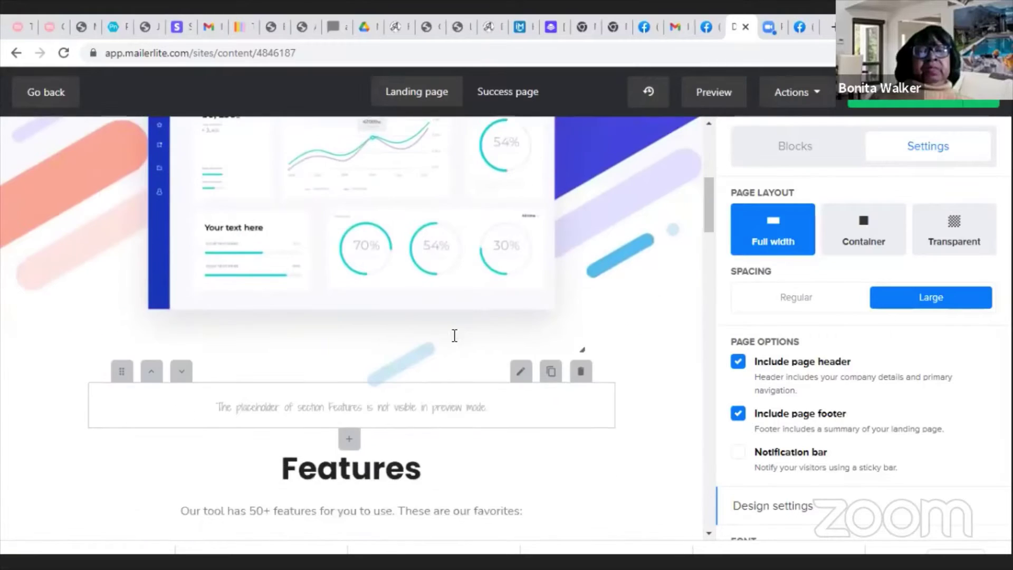
scroll(514, 316, "down", 3)
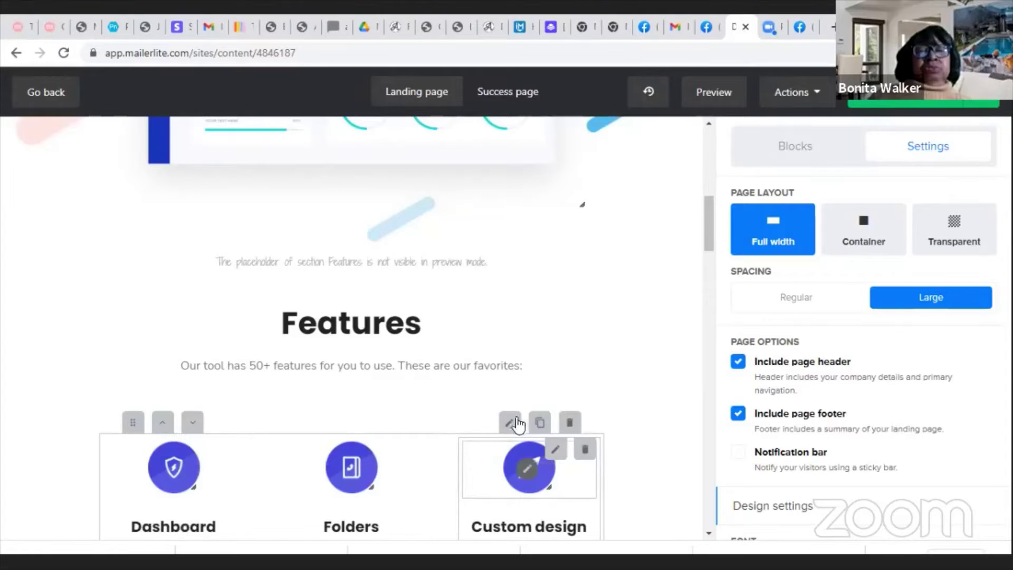
scroll(454, 280, "up", 2)
scroll(421, 301, "up", 5)
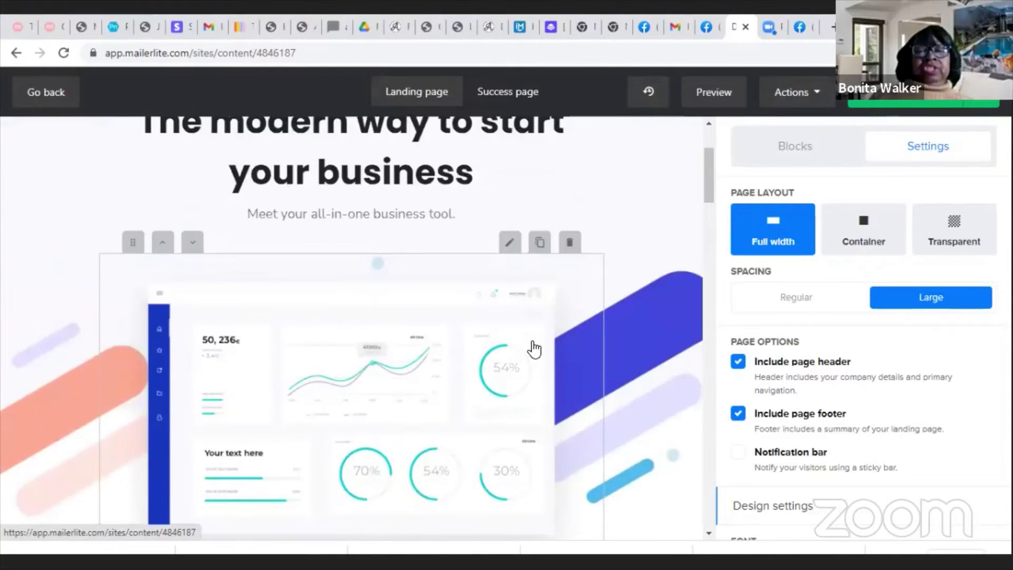
scroll(530, 274, "up", 3)
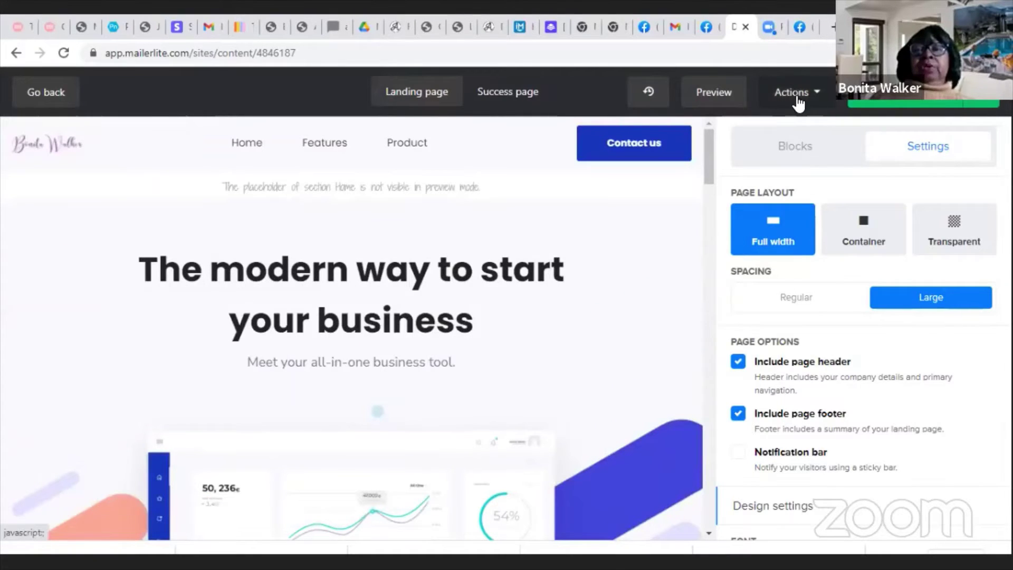
- Remove all content blocks from the landing page, confirming with the word REMOVE
left_click(818, 96)
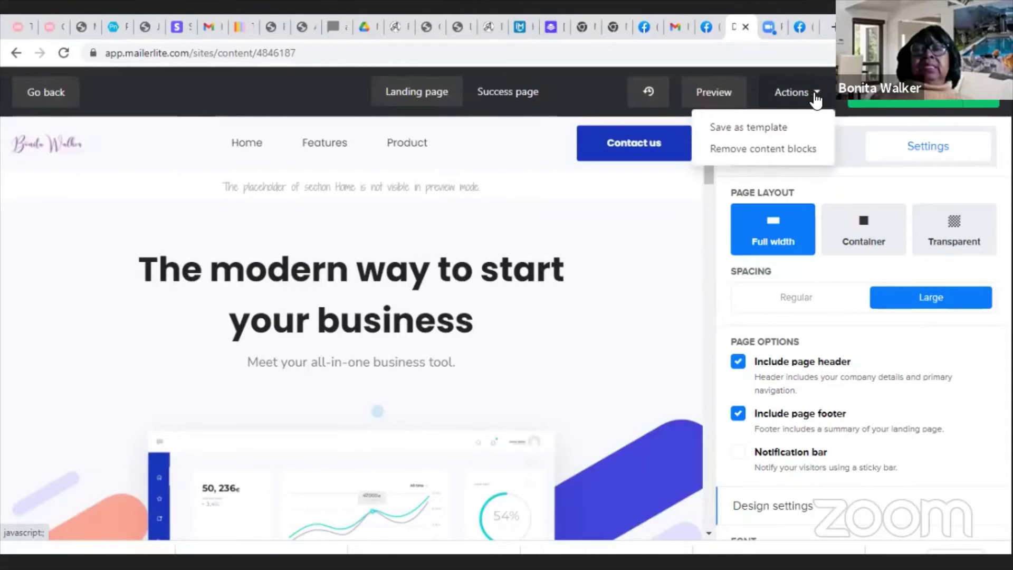
left_click(763, 149)
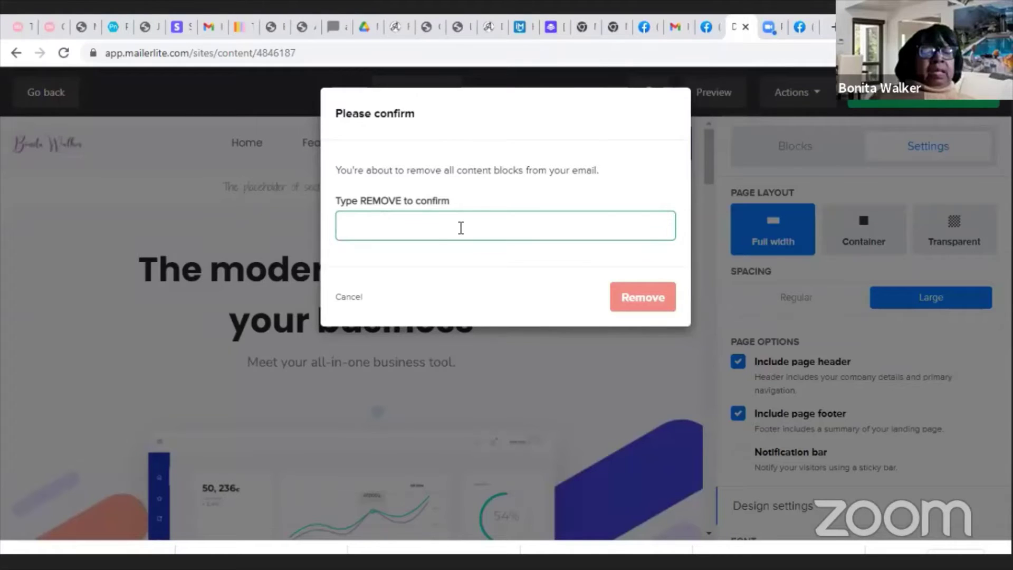
type("REMOVE")
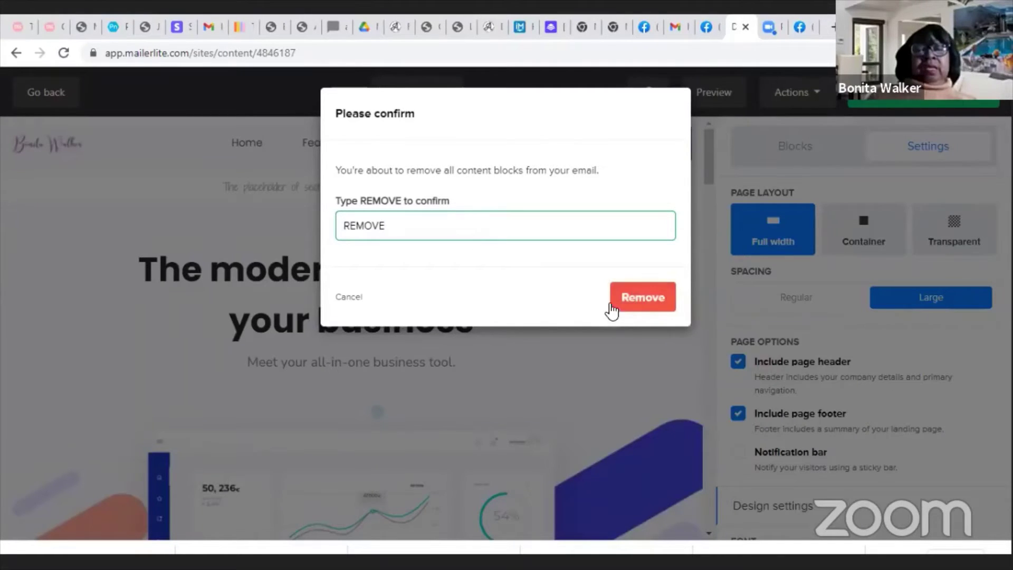
left_click(611, 298)
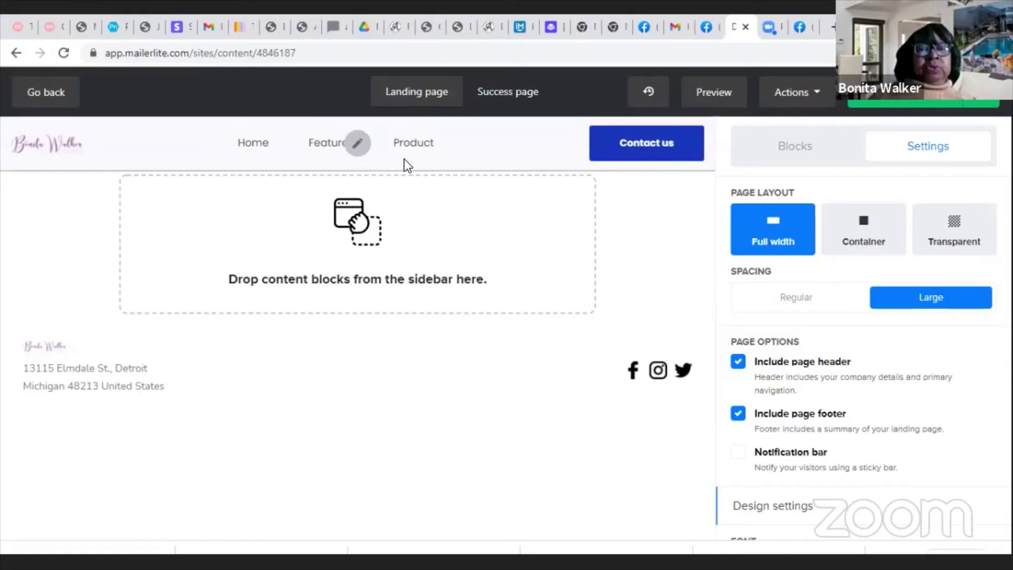
- Delete the Home, Features and Product links from the header's navigation
left_click(358, 145)
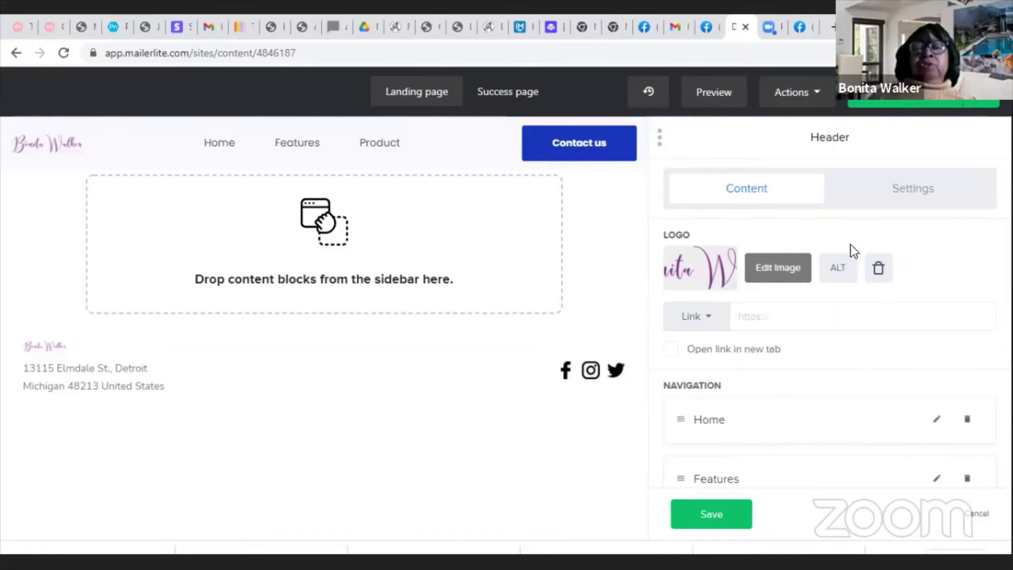
scroll(892, 370, "down", 3)
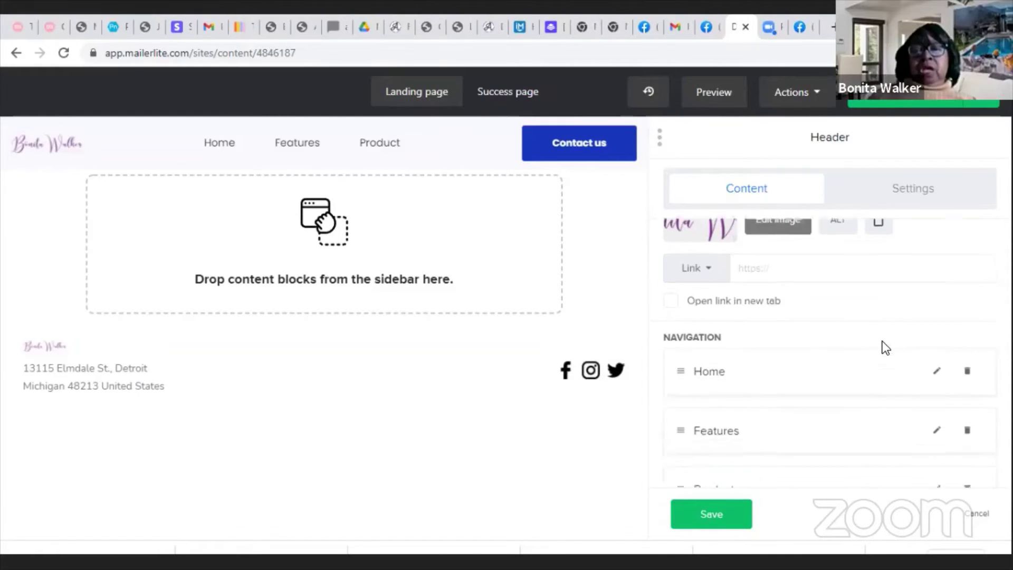
scroll(797, 254, "up", 3)
scroll(792, 263, "down", 2)
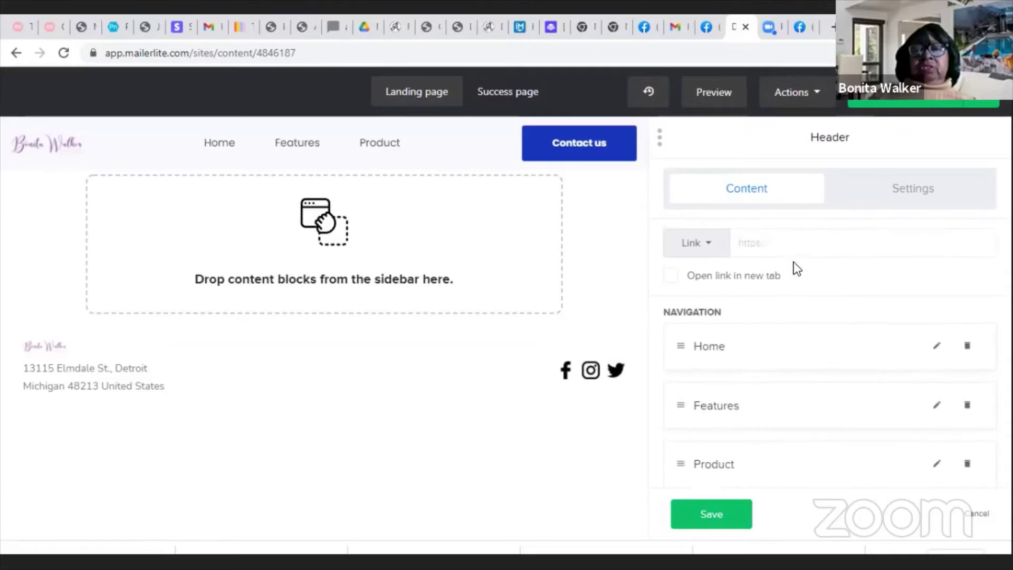
scroll(775, 280, "down", 1)
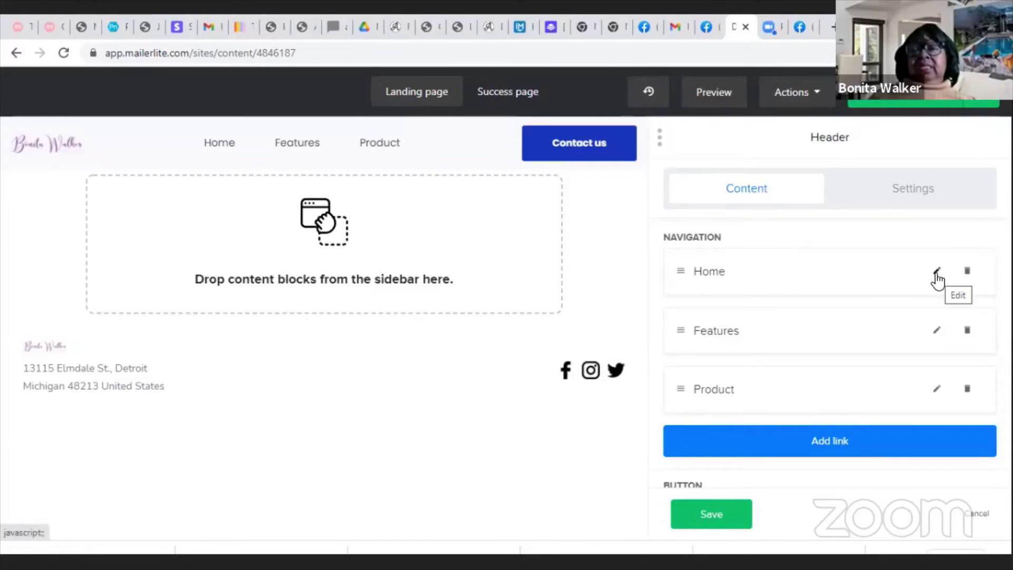
left_click(968, 271)
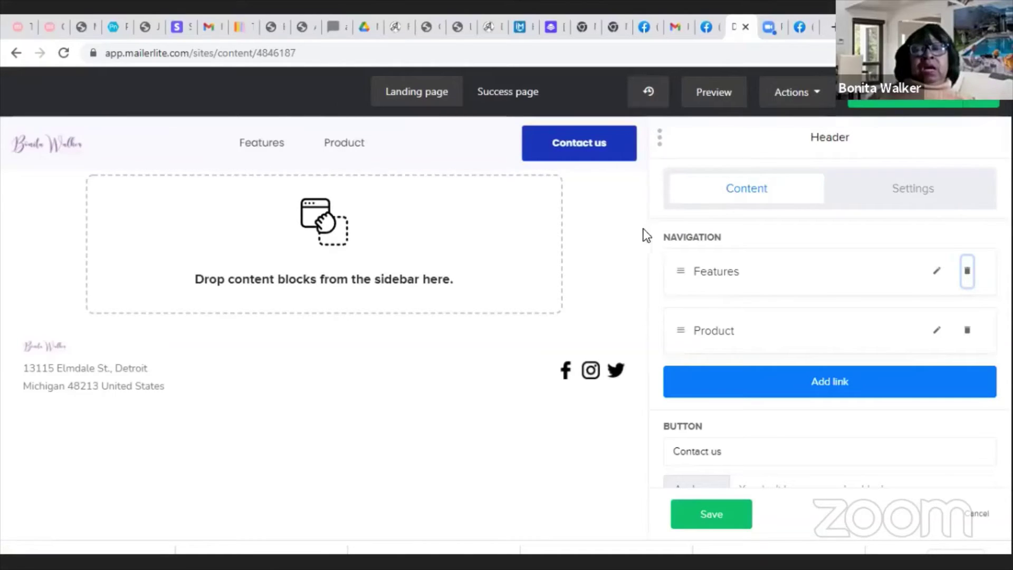
left_click(968, 272)
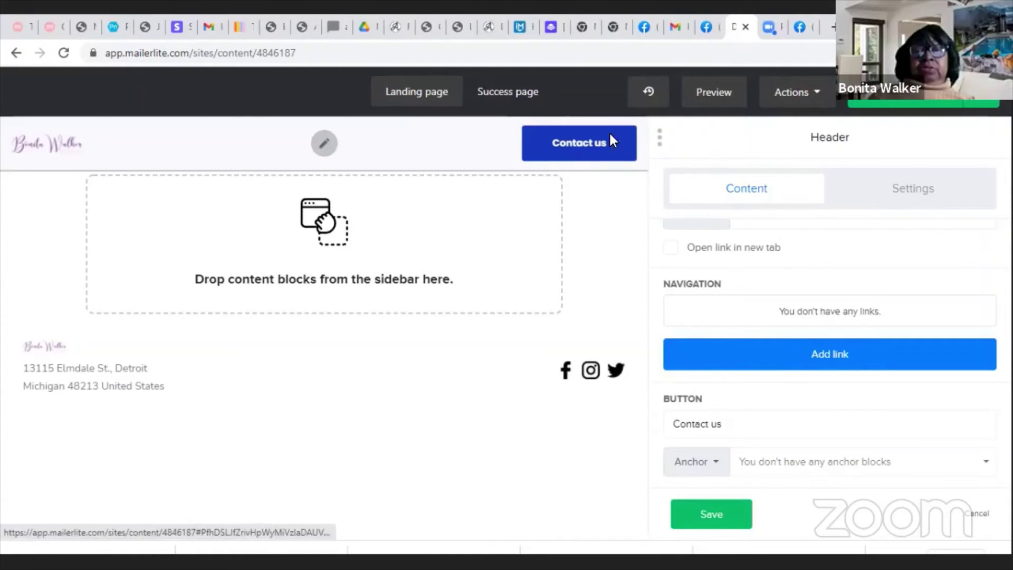
- Clear the "Contact us" text of the header button and save the header
left_click(747, 429)
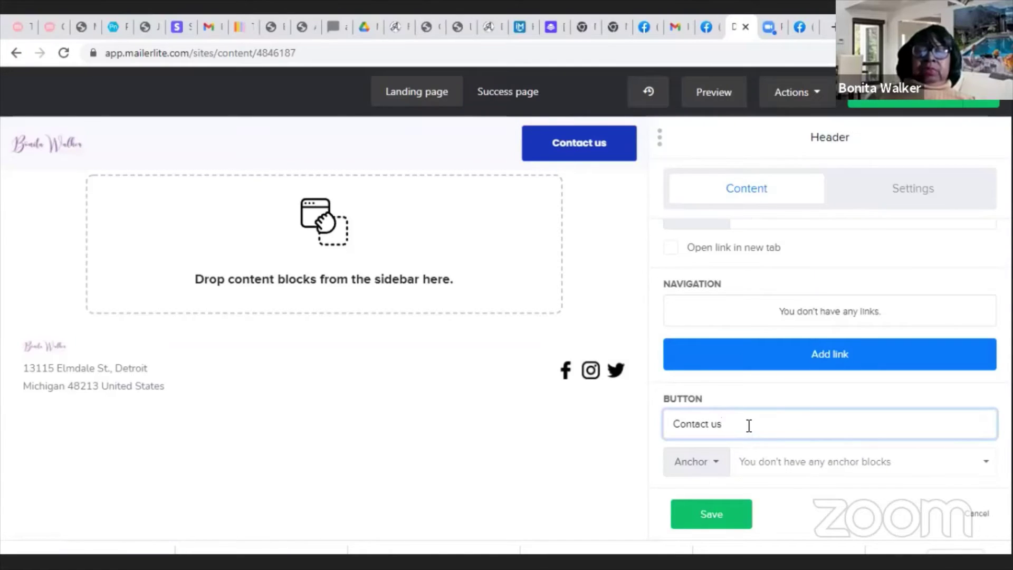
left_click_drag(731, 430, 664, 423)
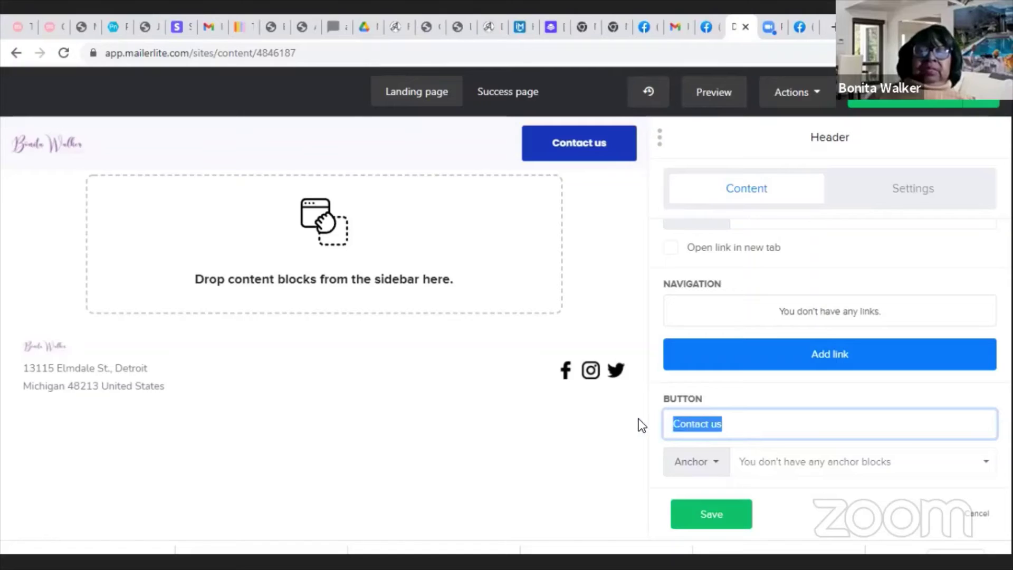
key("BackSpace")
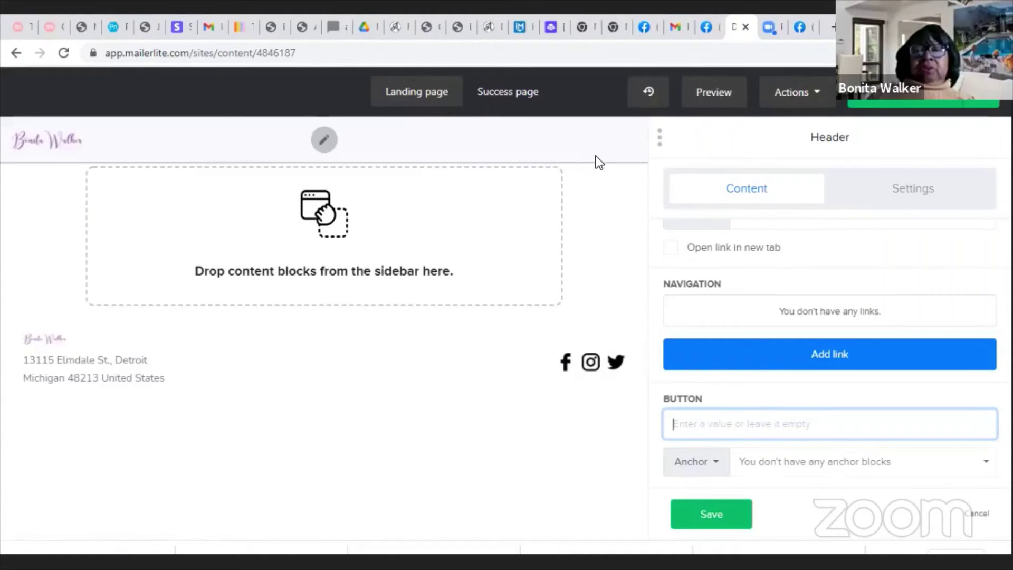
left_click(713, 515)
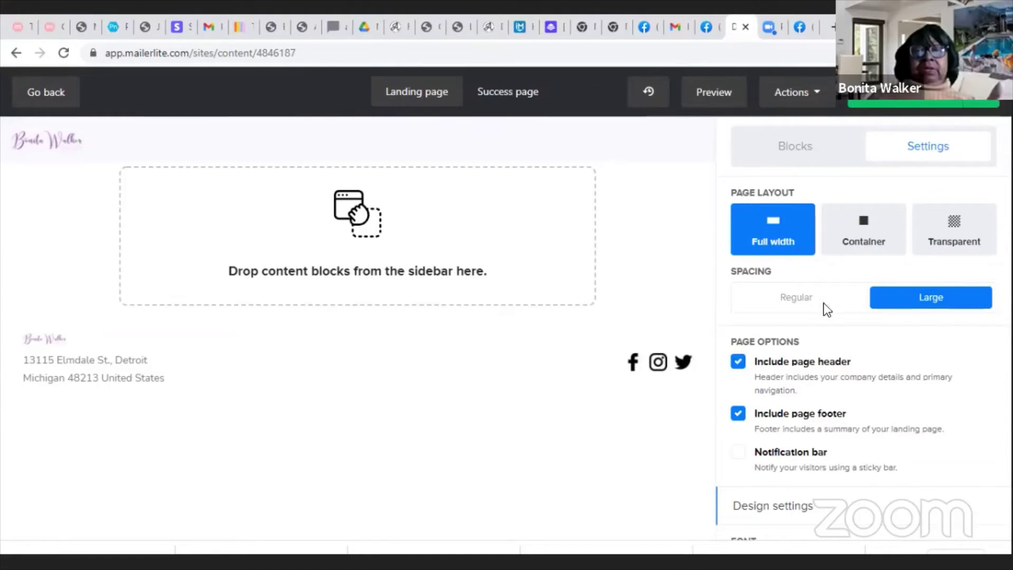
- Add a Text block to the empty content area of the landing page and place the text cursor in it
left_click(798, 152)
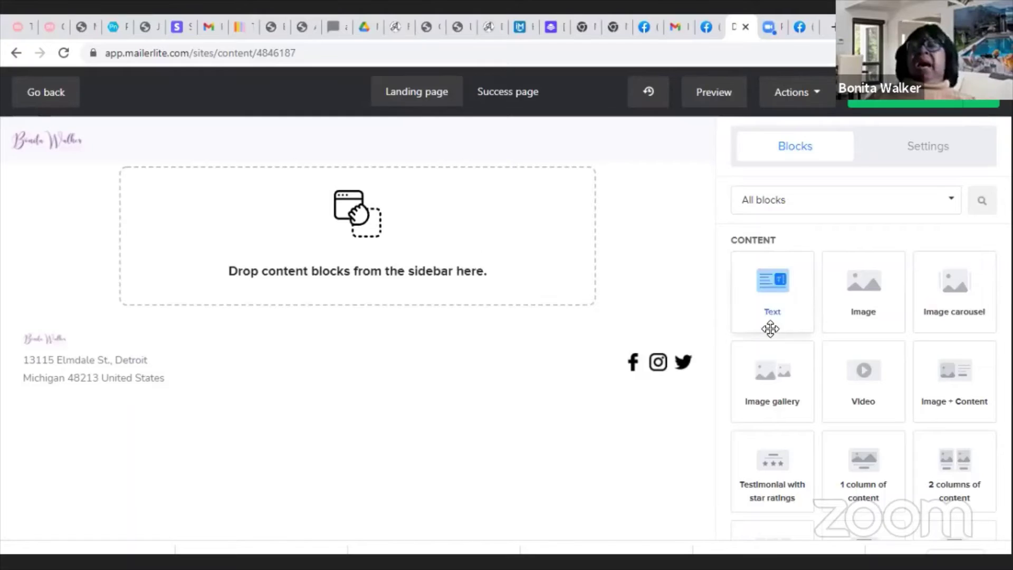
left_click_drag(787, 327, 871, 326)
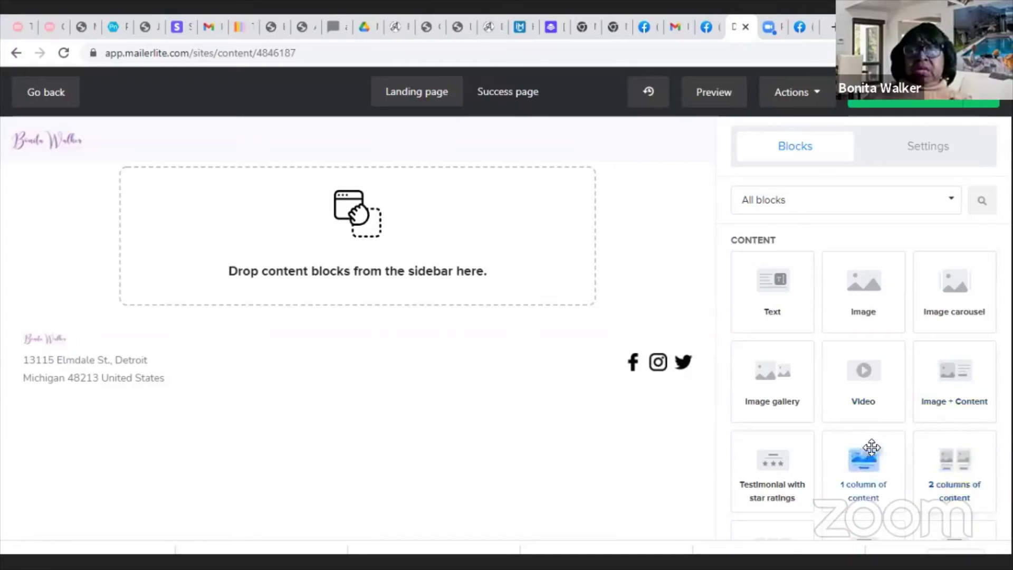
scroll(871, 450, "down", 4)
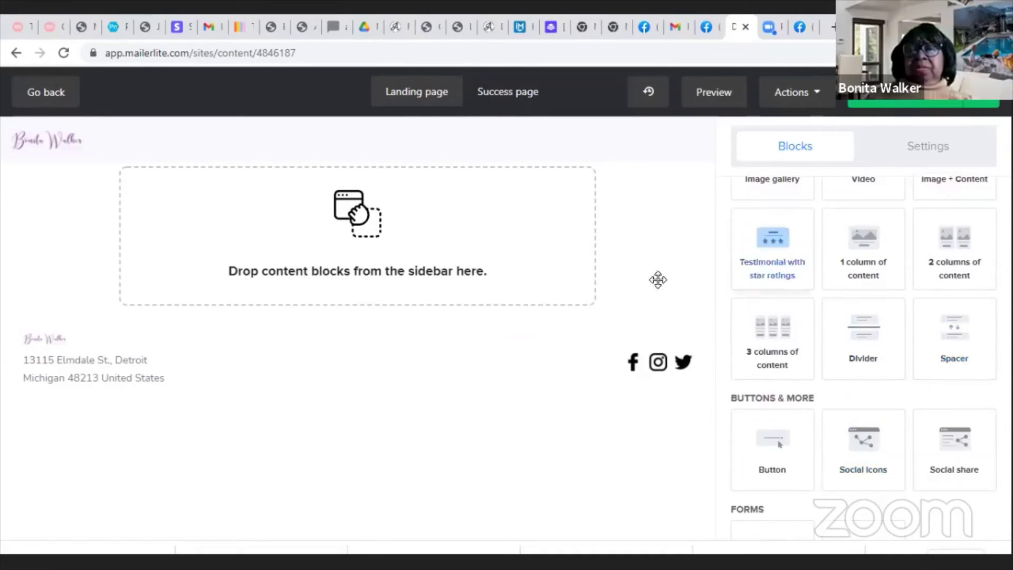
scroll(864, 235, "up", 4)
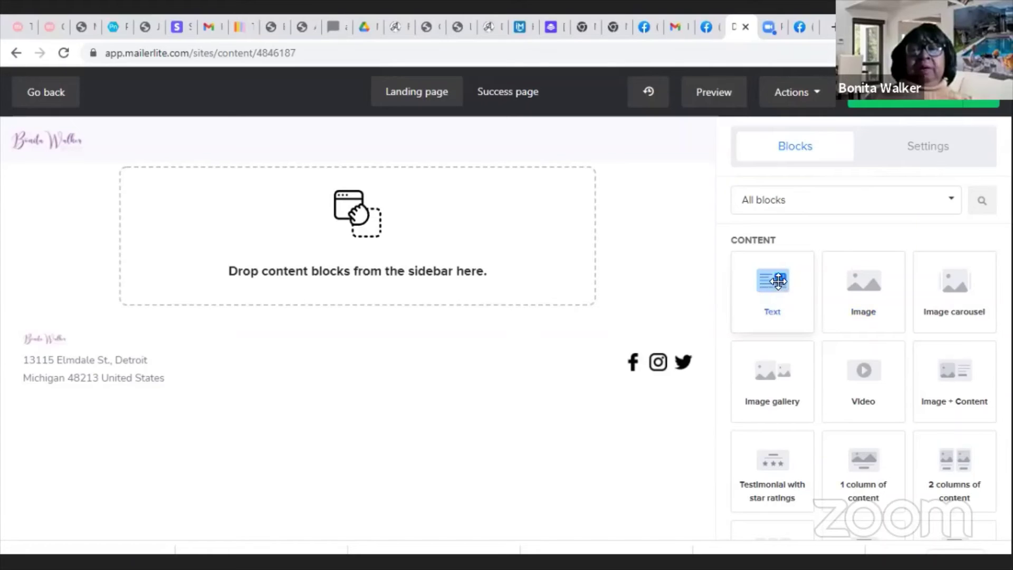
left_click_drag(752, 283, 399, 238)
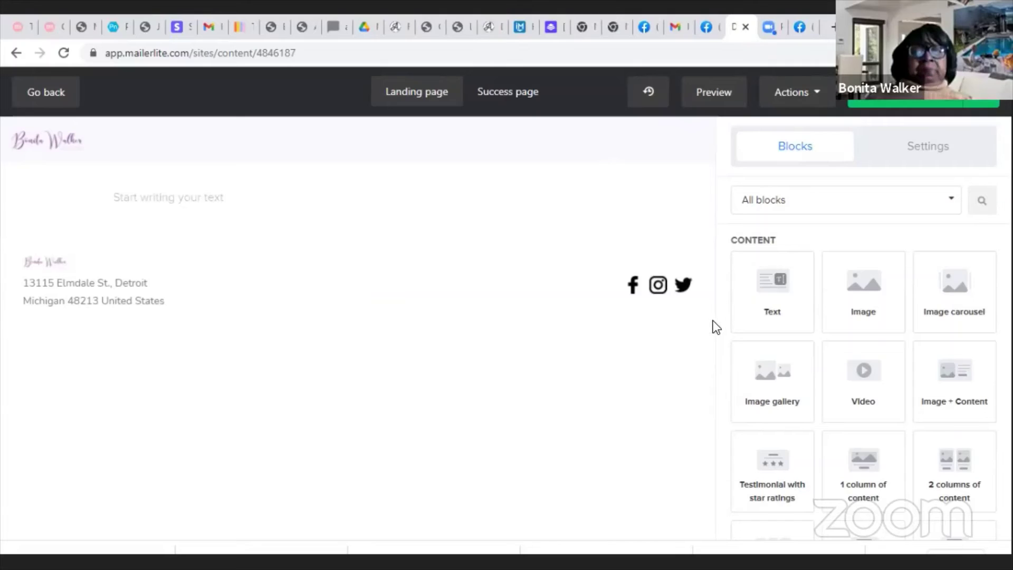
left_click(193, 199)
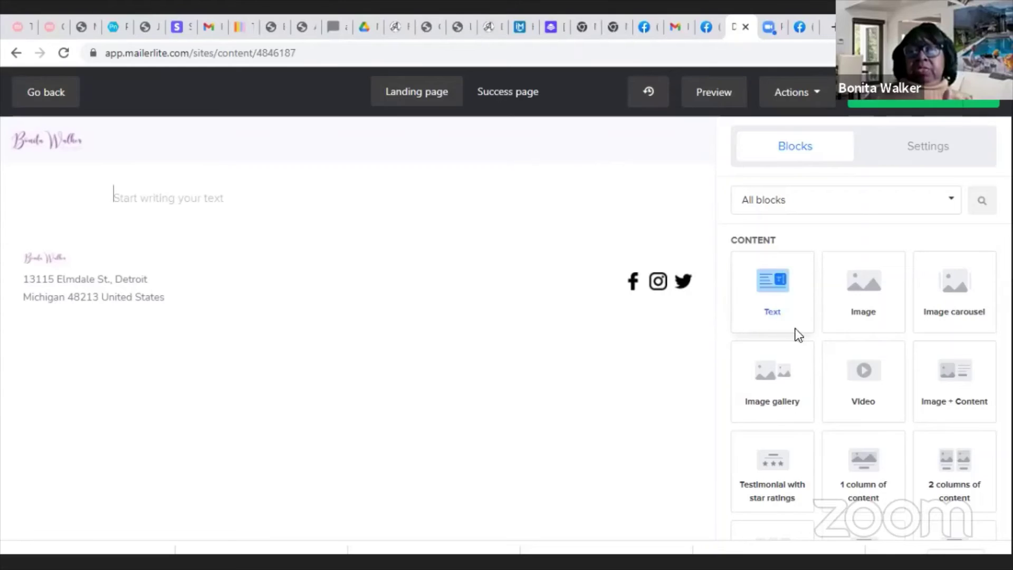
- Try to add a Signup form block beneath the empty text block
scroll(827, 387, "down", 3)
scroll(781, 377, "down", 3)
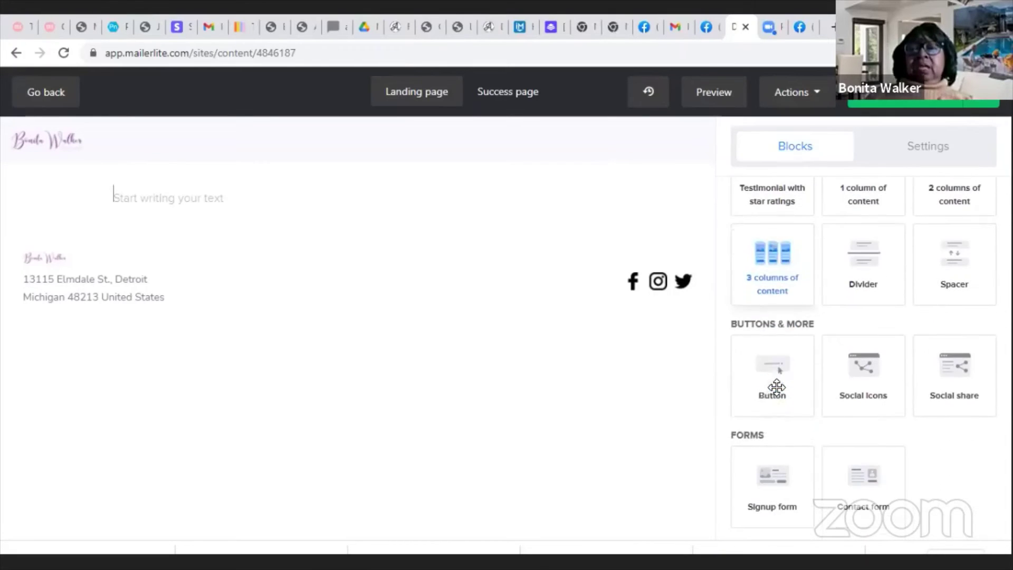
scroll(787, 391, "down", 1)
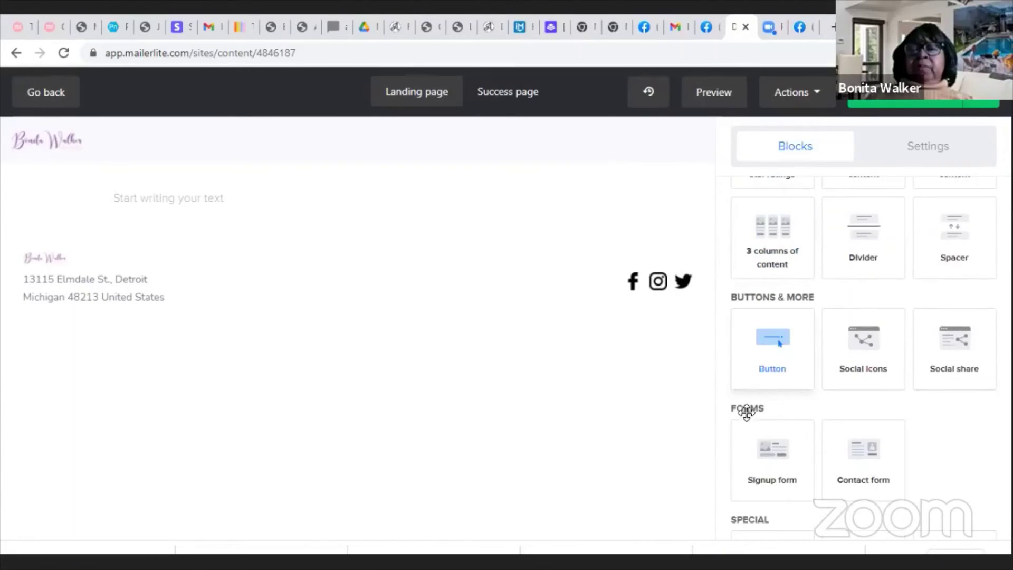
scroll(769, 418, "down", 2)
scroll(768, 401, "down", 1)
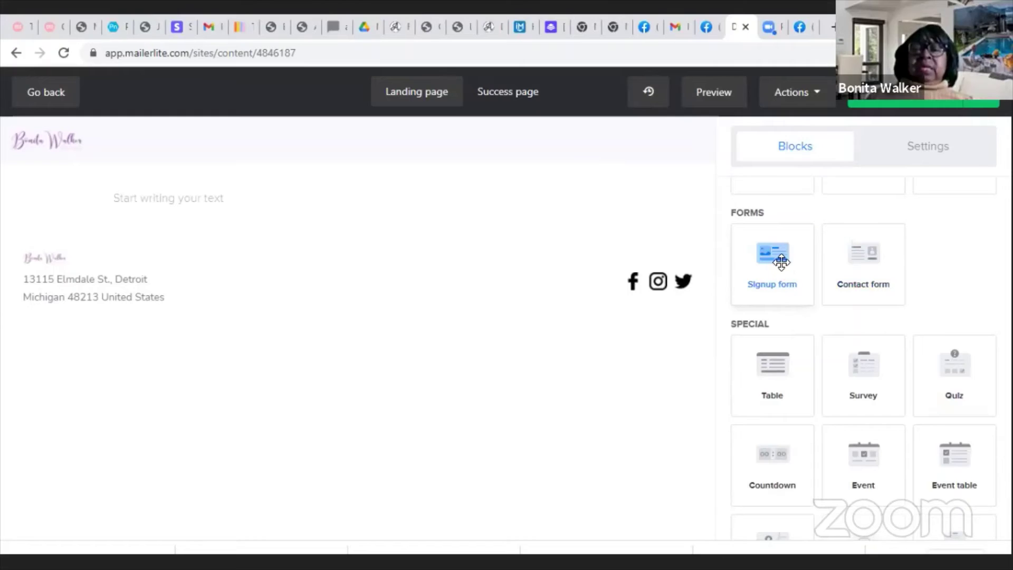
left_click_drag(775, 252, 283, 235)
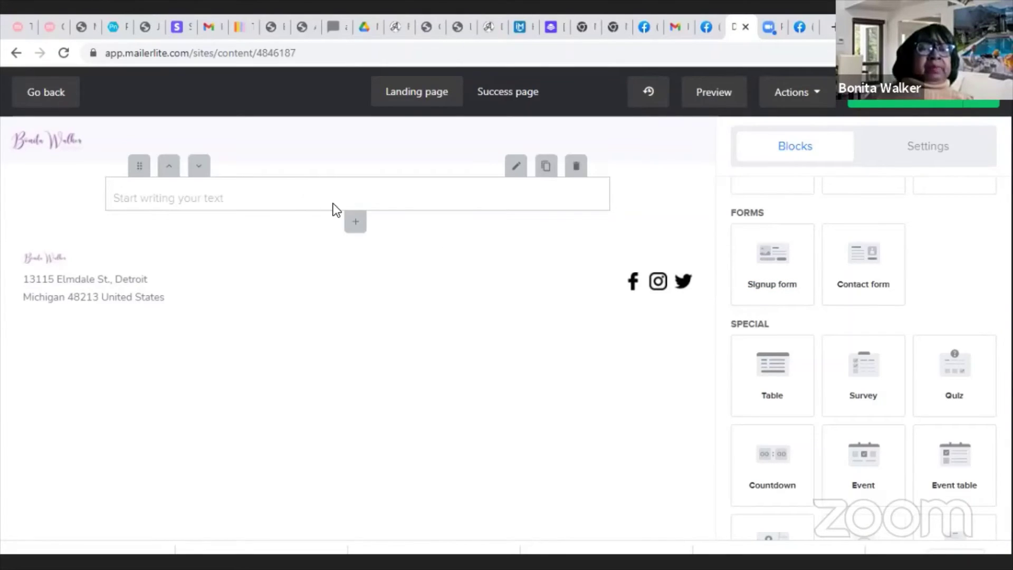
- Insert a Table block above the empty text block and delete it
left_click_drag(771, 364, 174, 220)
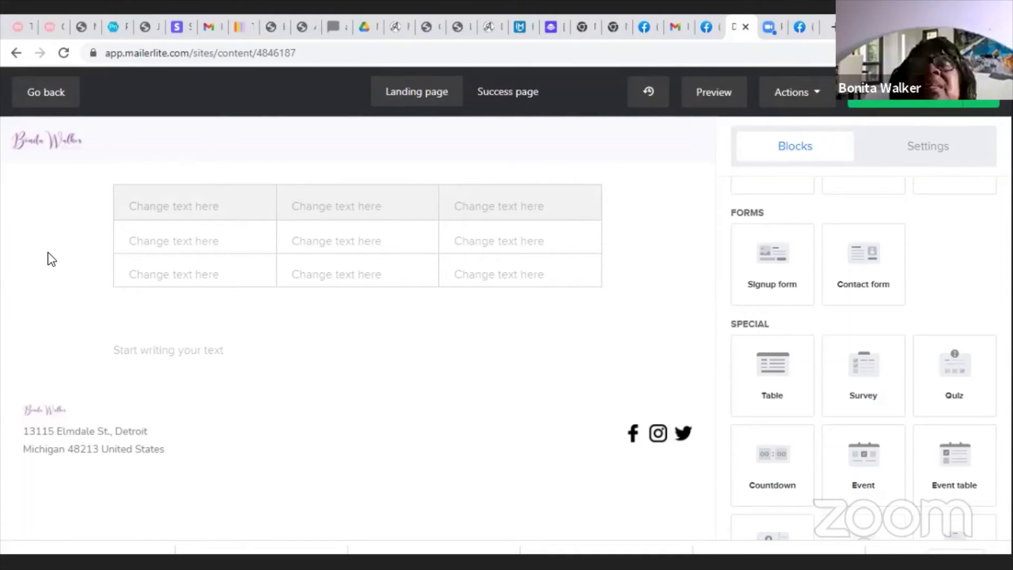
mouse_move(513, 169)
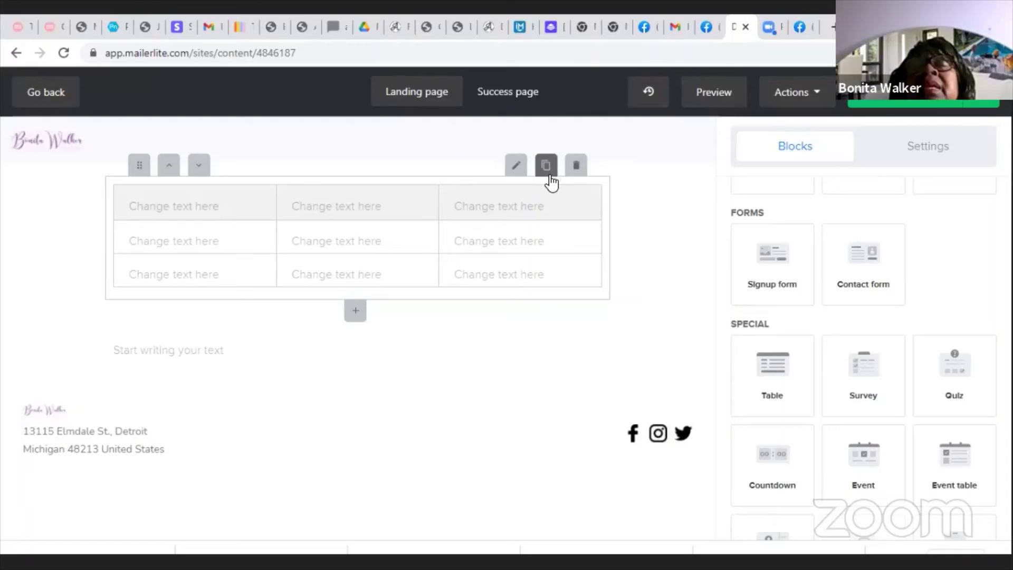
left_click(574, 175)
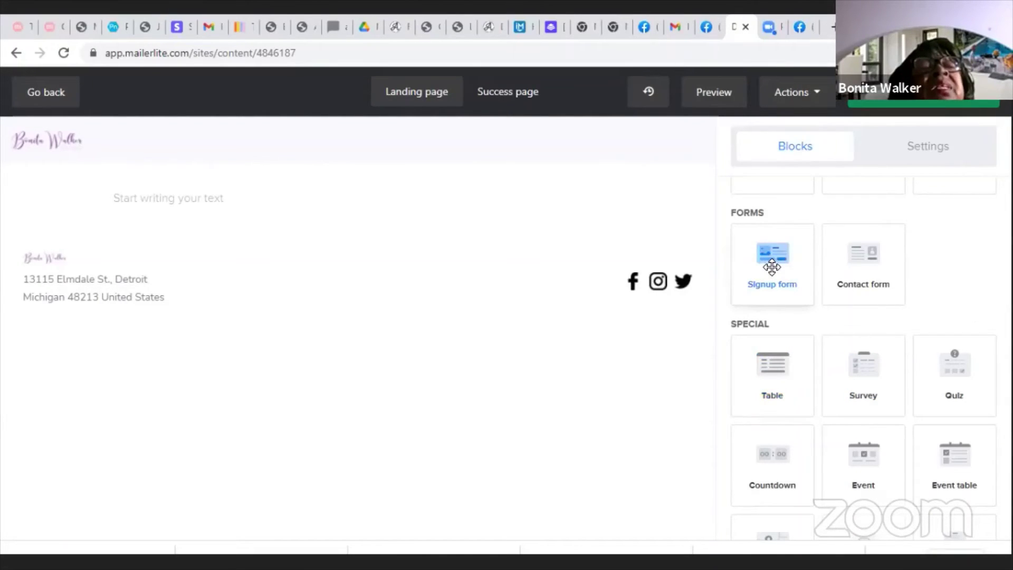
- Add a Signup form block beneath the empty text block
left_click_drag(772, 268, 248, 250)
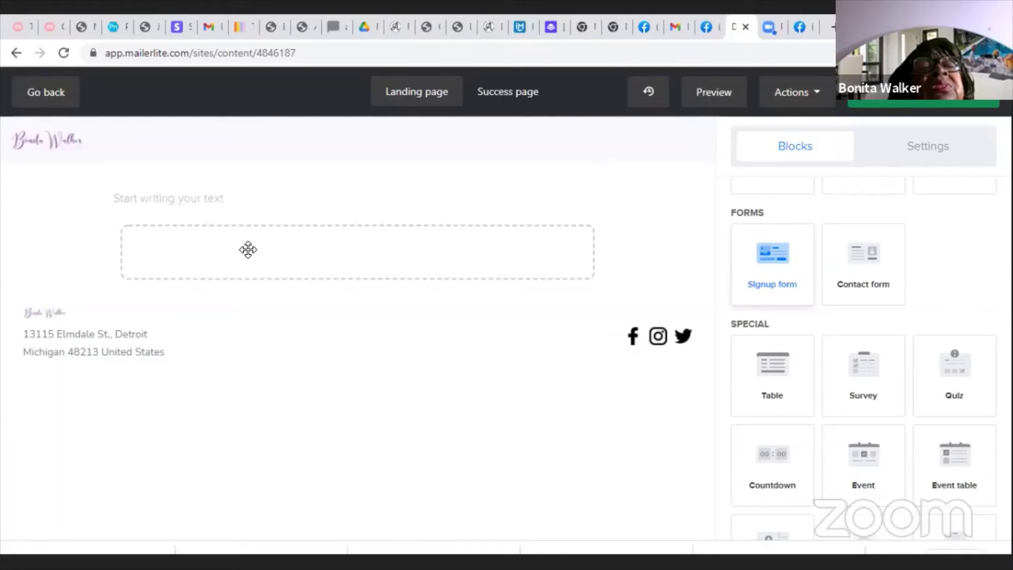
left_click_drag(248, 249, 319, 267)
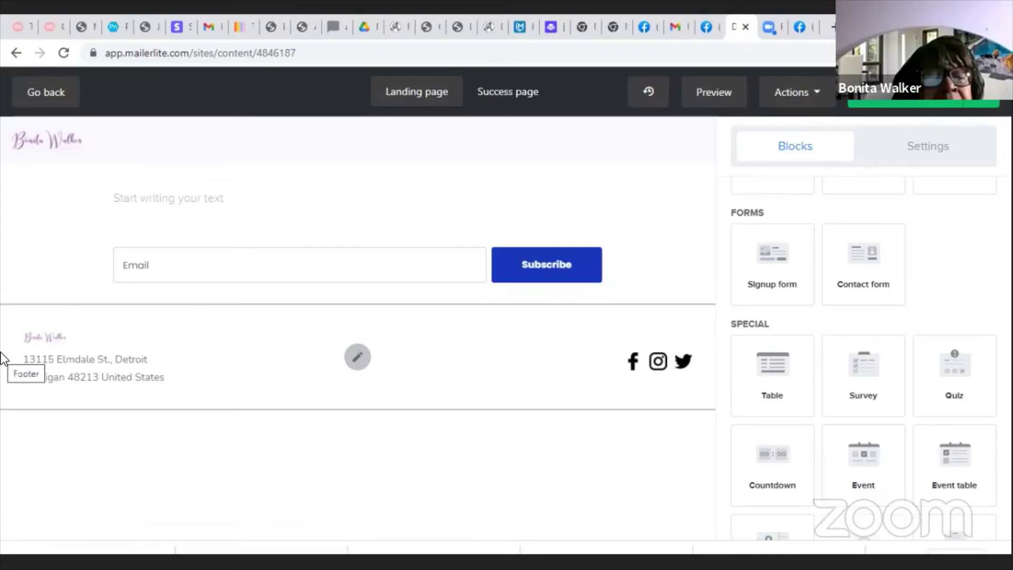
- Enter "20 Things for Course Creation" and, on a second line, "Grab Your Guide NOW!" in the text block
type("20")
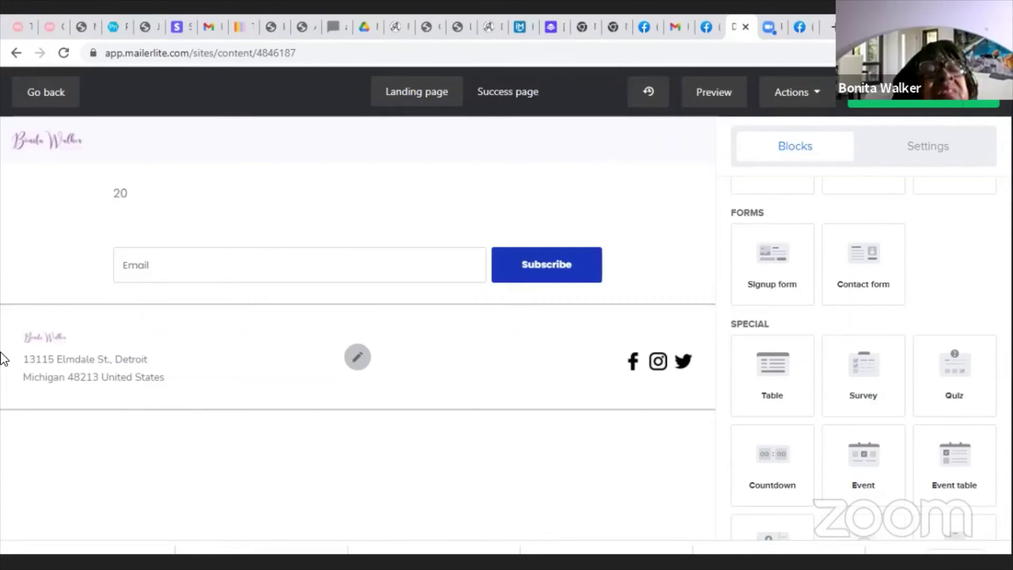
type(" Thing")
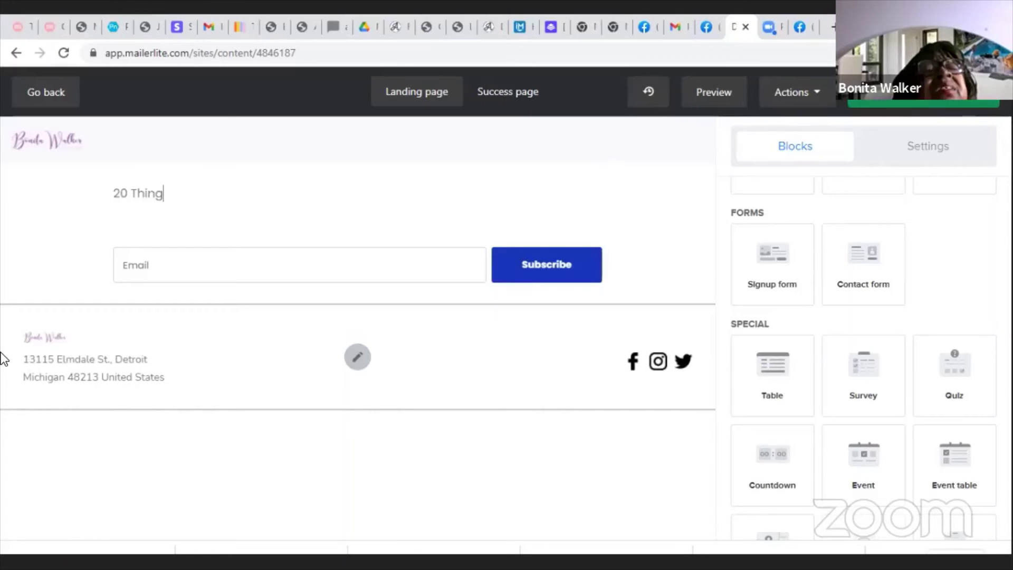
type("s for Course Creation")
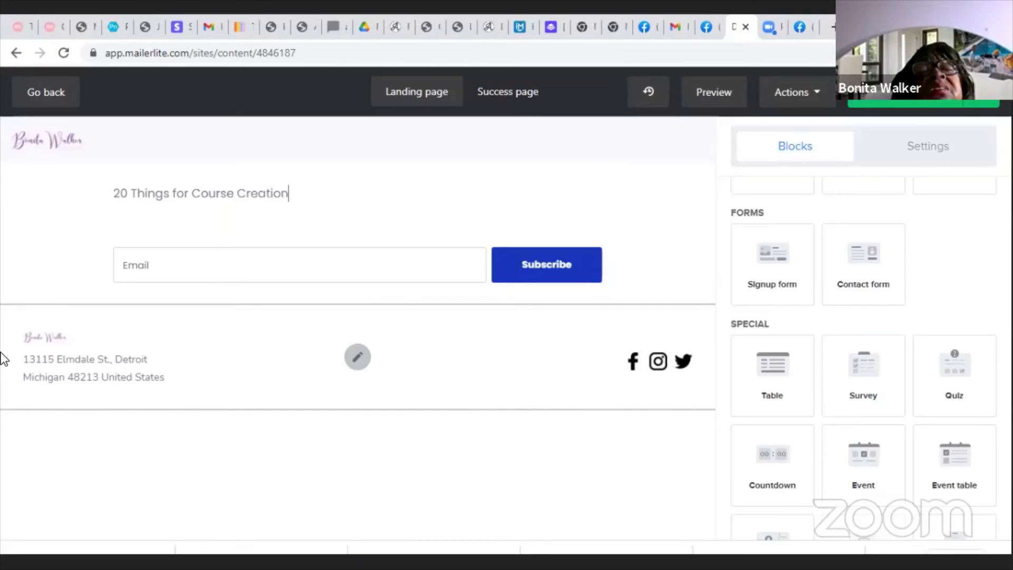
key("Return")
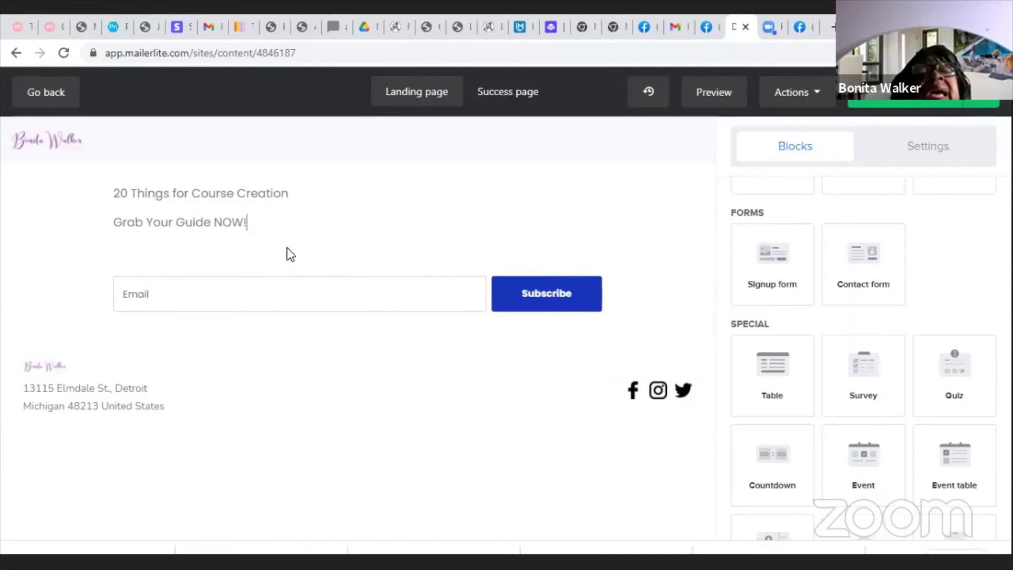
- Select both lines of the text block and centre them
left_click_drag(247, 219, 104, 169)
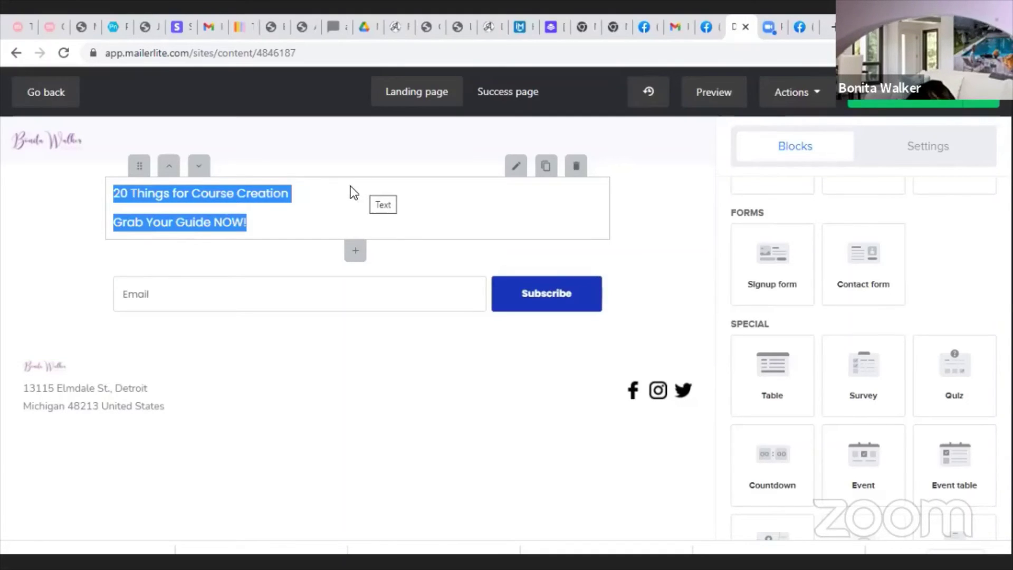
left_click(323, 211)
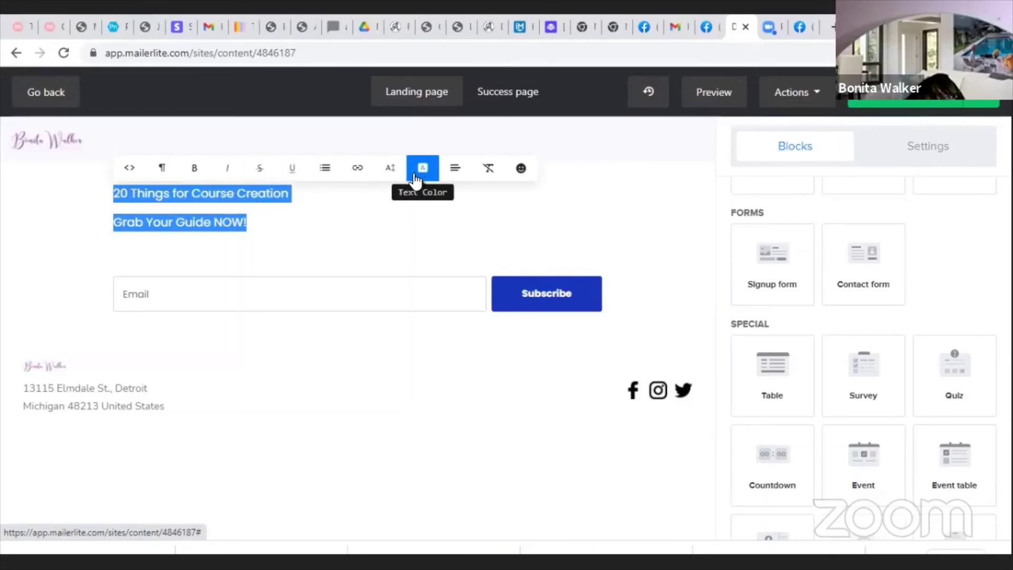
left_click(456, 174)
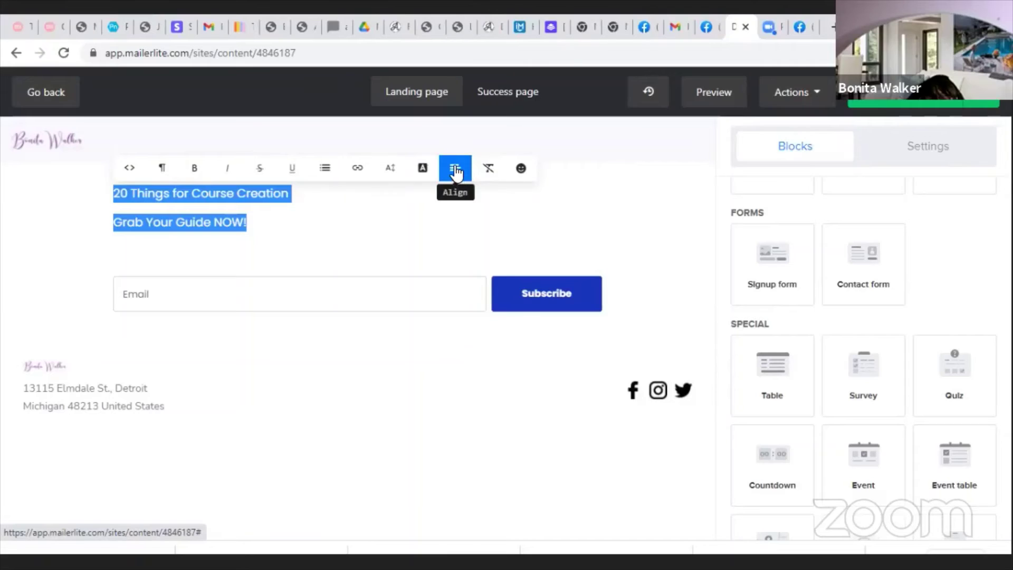
left_click(456, 174)
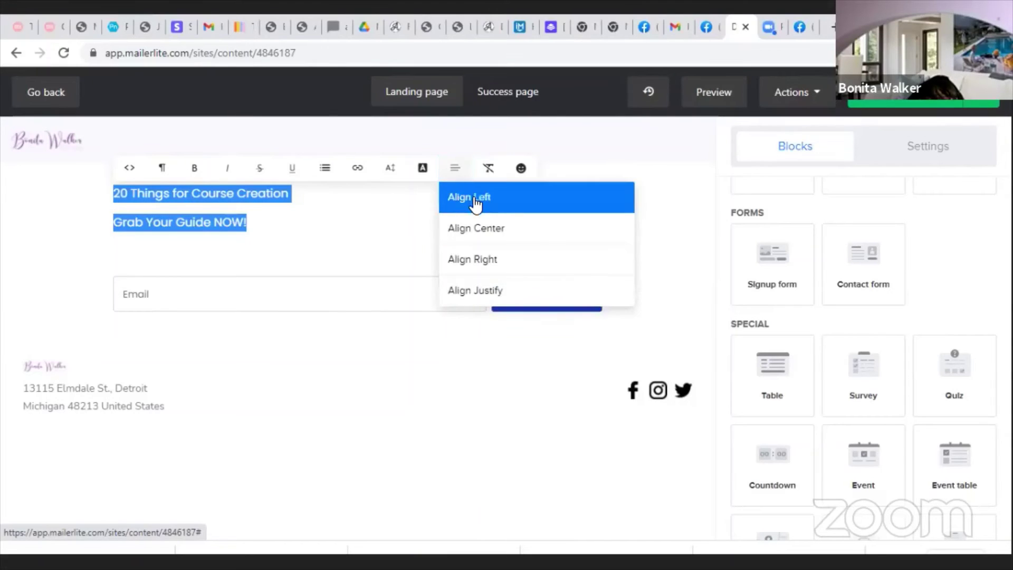
left_click(495, 239)
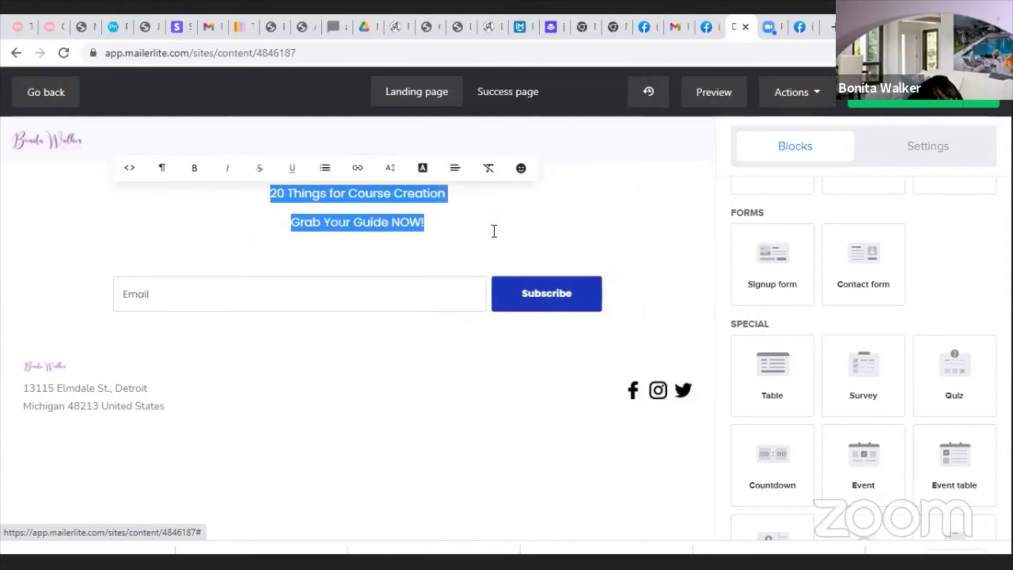
- Format both selected text lines as 28px bold in purple
left_click(395, 170)
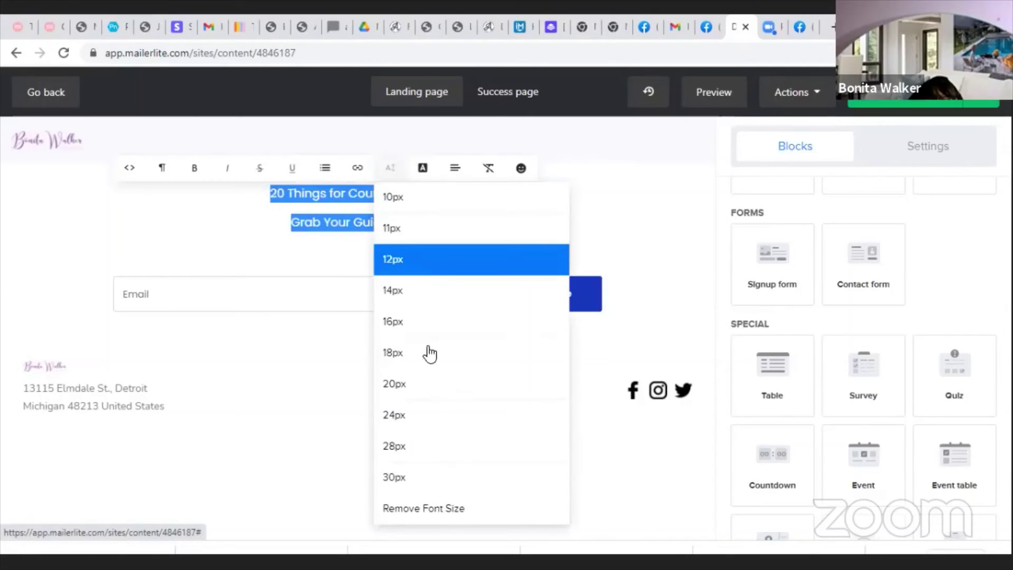
left_click(444, 449)
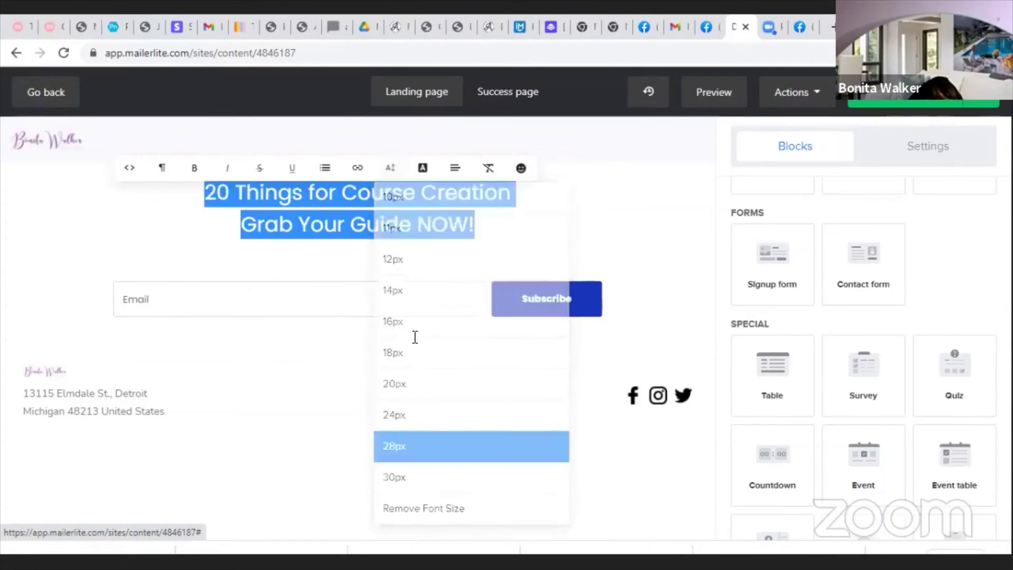
left_click(195, 168)
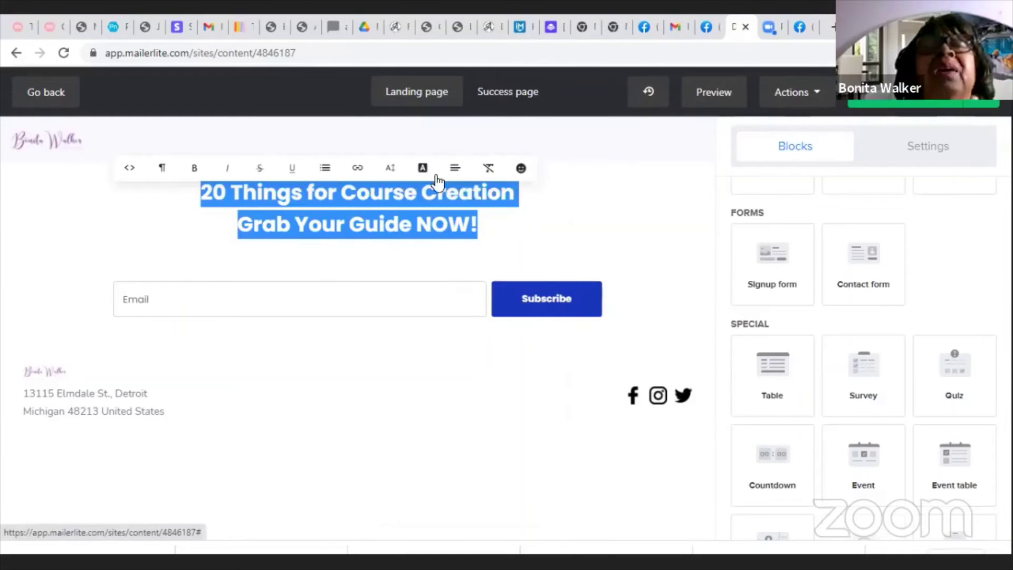
left_click(423, 169)
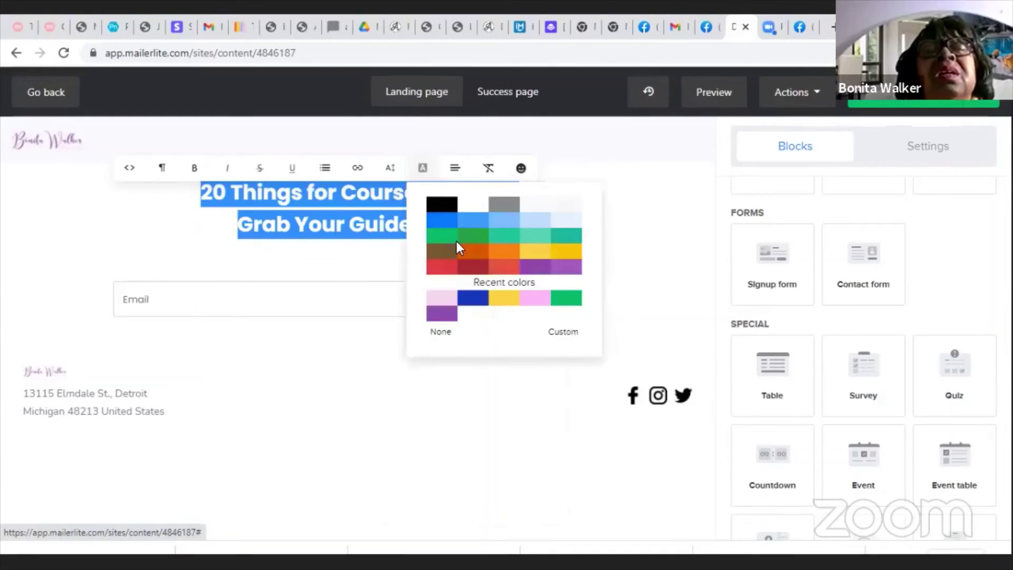
left_click(527, 262)
left_click(535, 231)
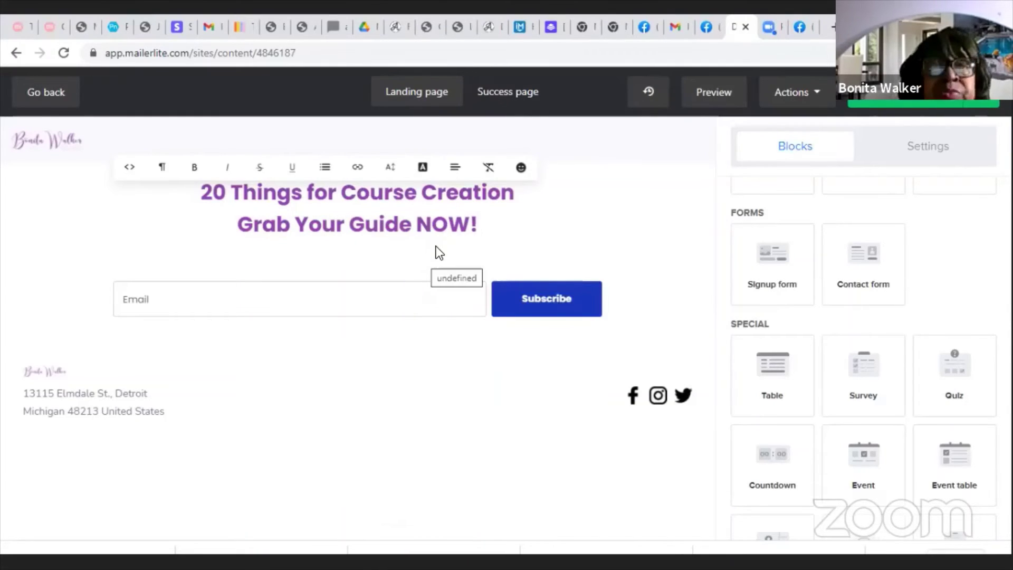
scroll(799, 270, "up", 5)
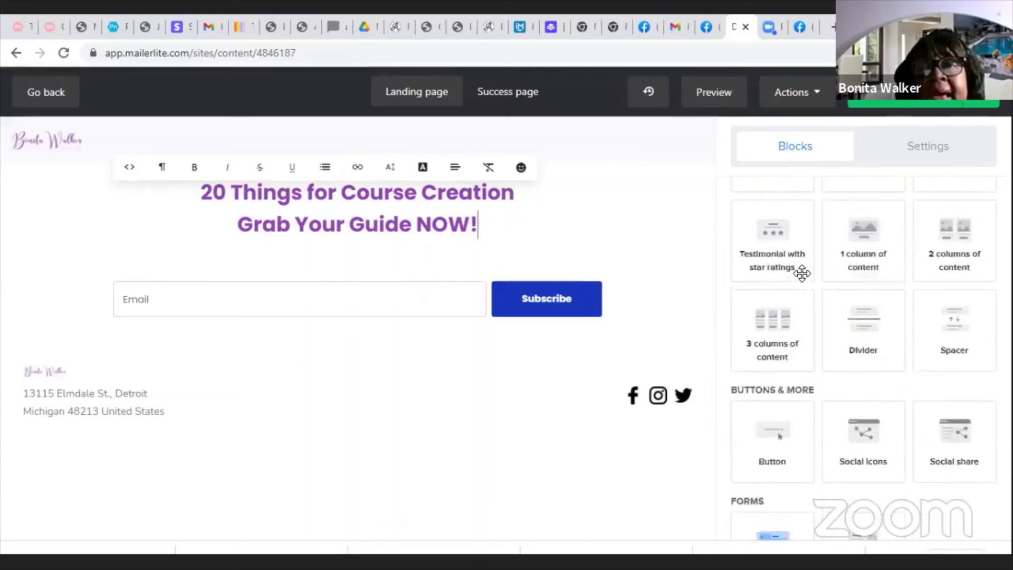
scroll(802, 275, "up", 4)
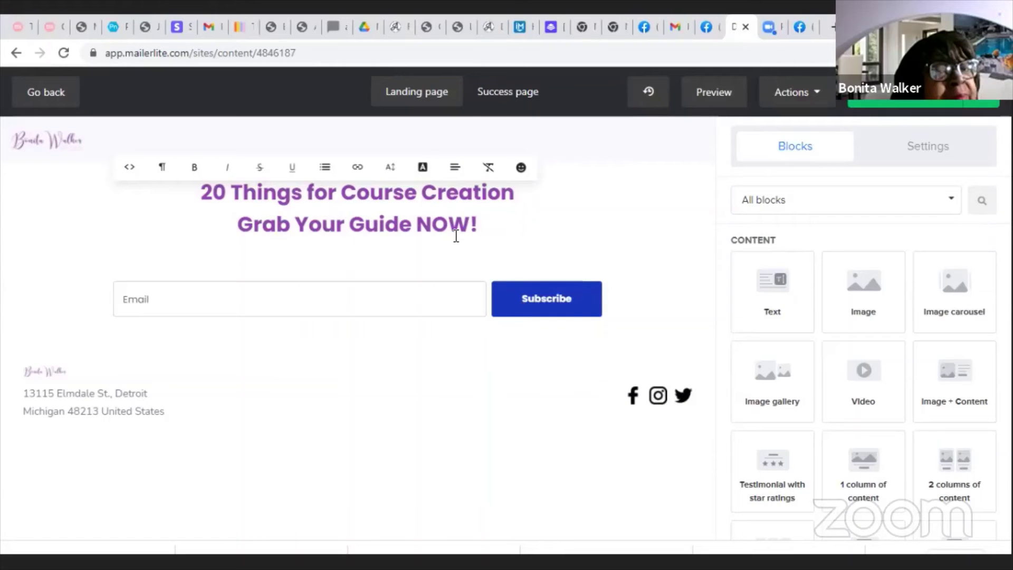
double_click(361, 227)
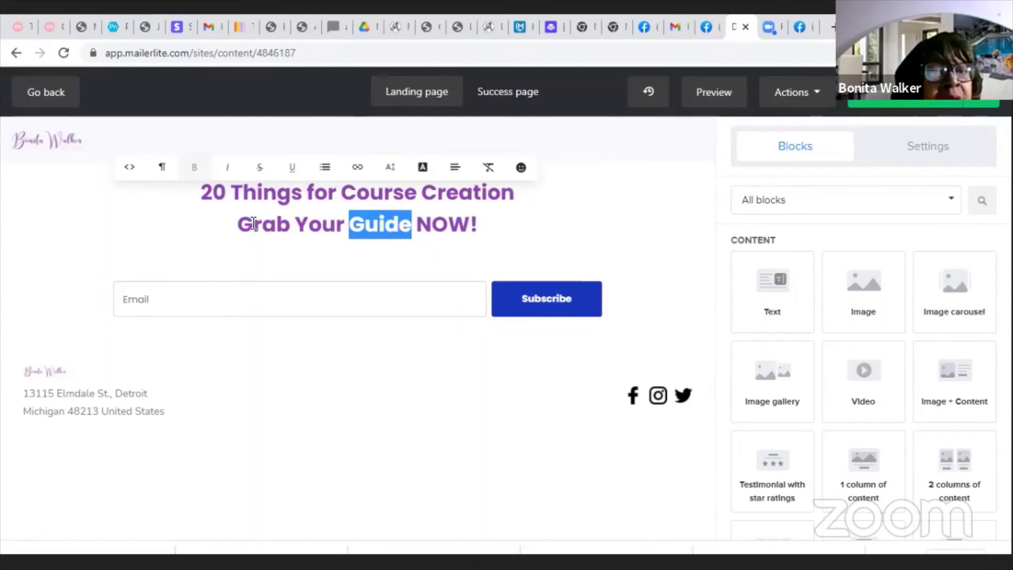
- Open the signup form's settings and change its button text to "Grab Your Guide NOW"
left_click(286, 294)
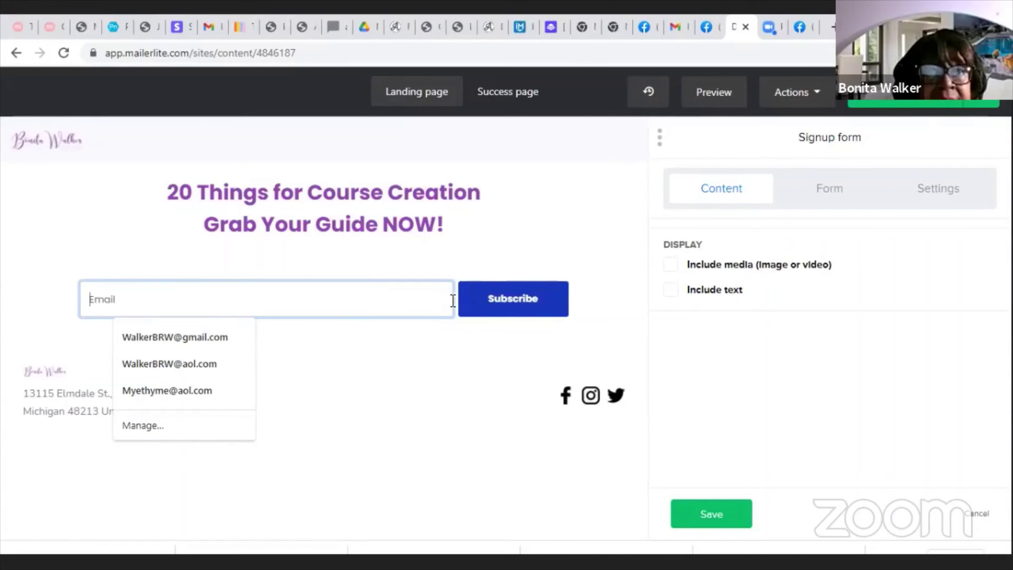
mouse_move(459, 308)
left_click(483, 264)
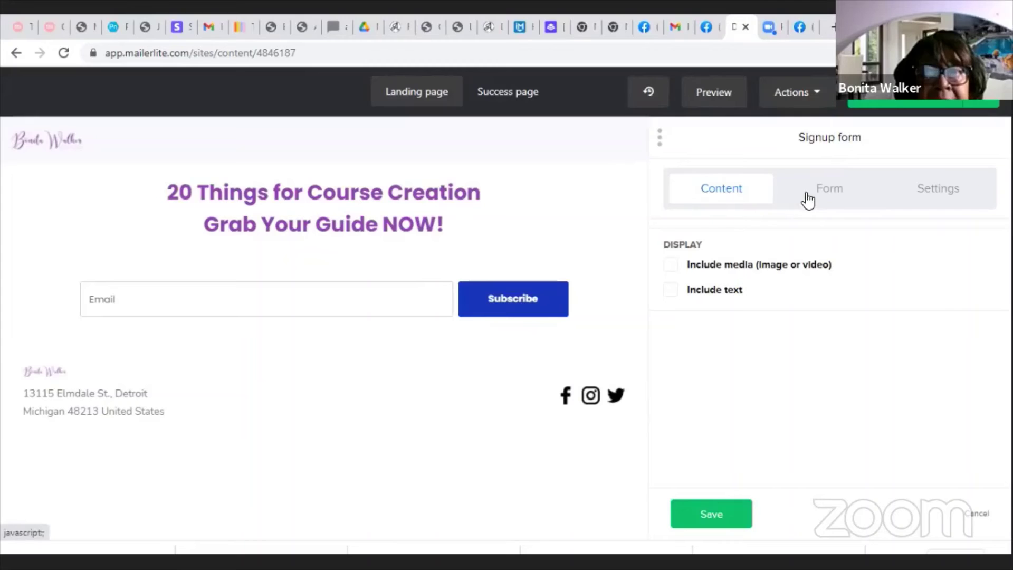
left_click(843, 199)
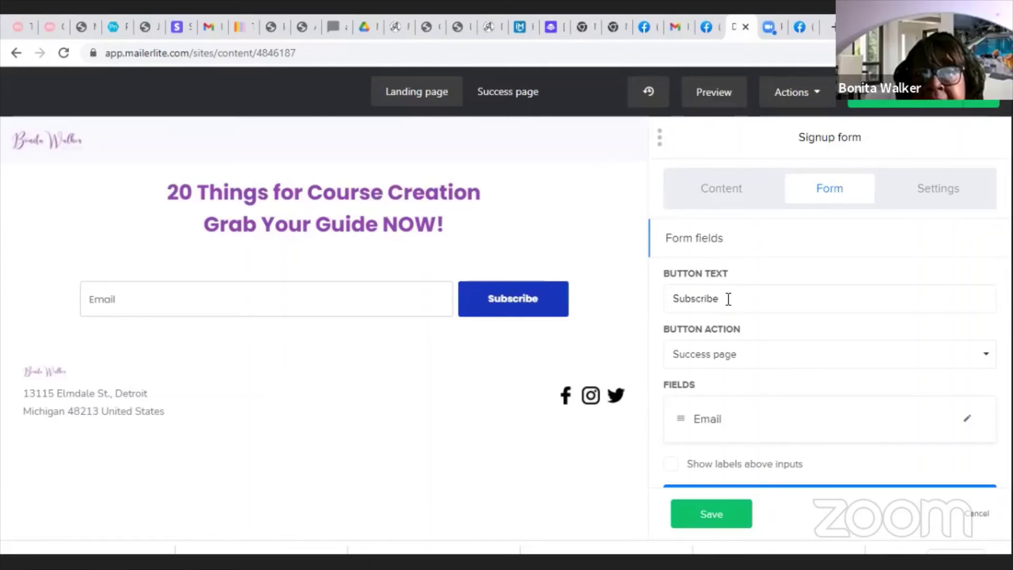
left_click_drag(729, 299, 673, 297)
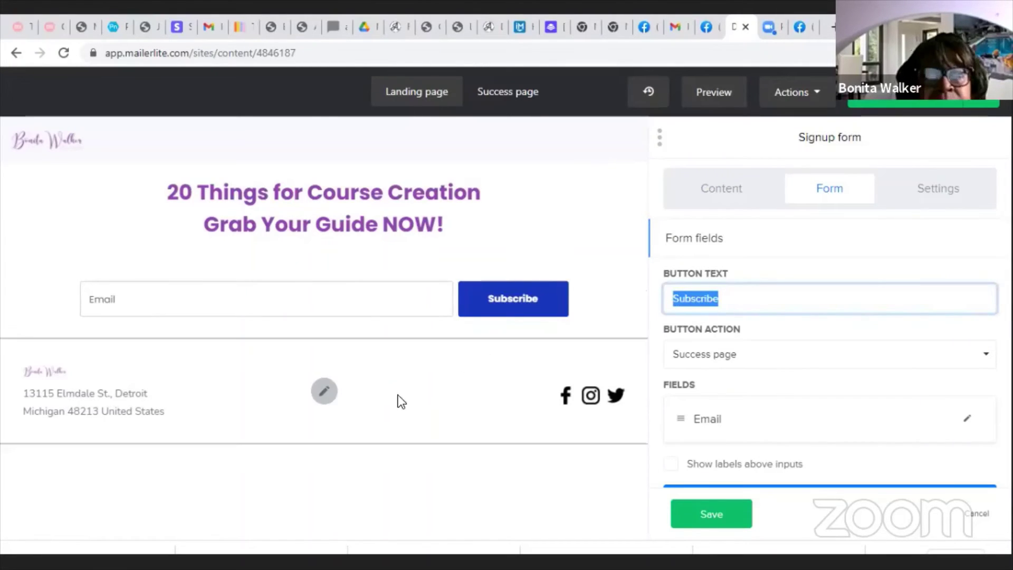
type("G")
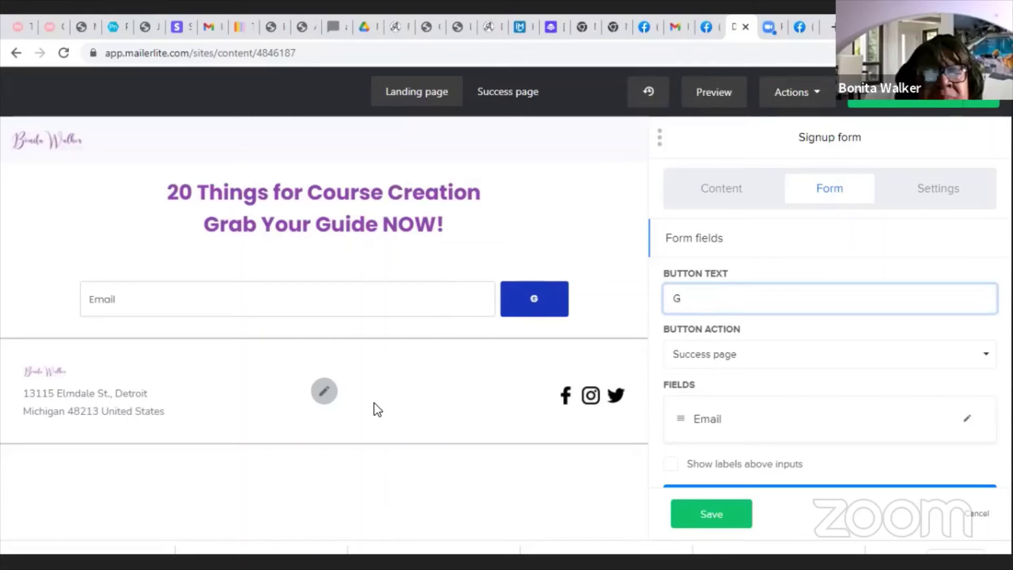
type("r")
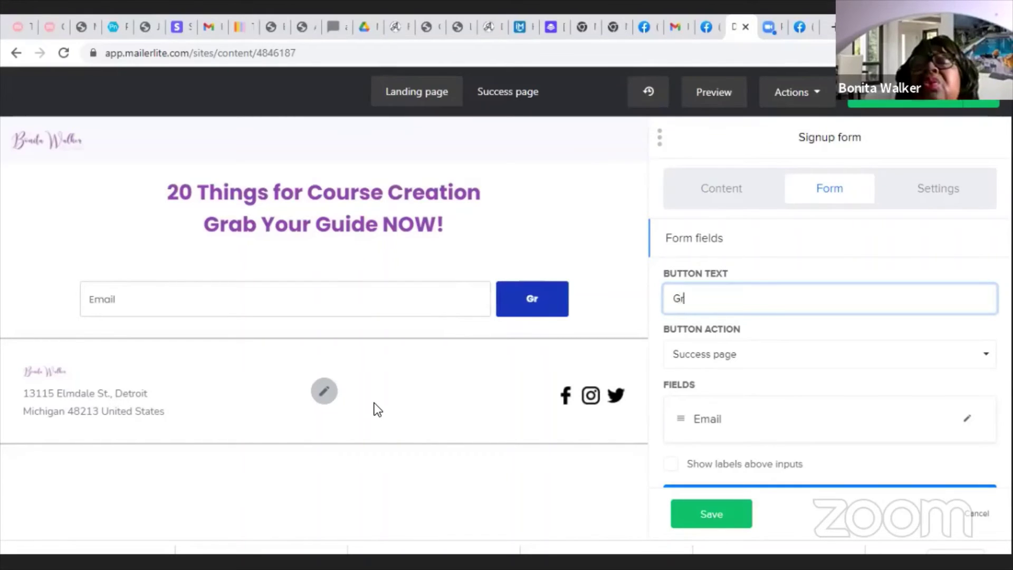
type("ab")
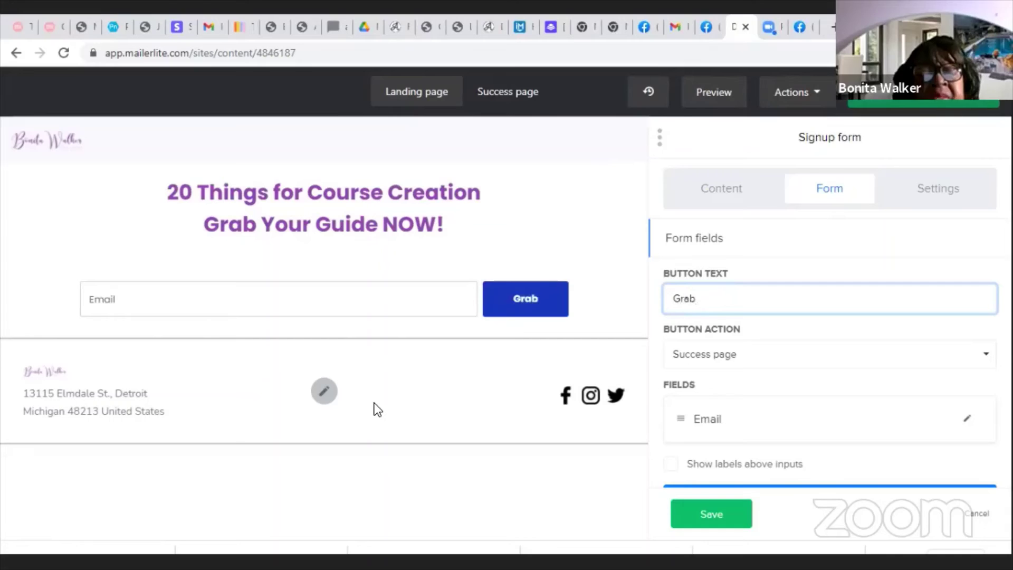
type(" Your Guide")
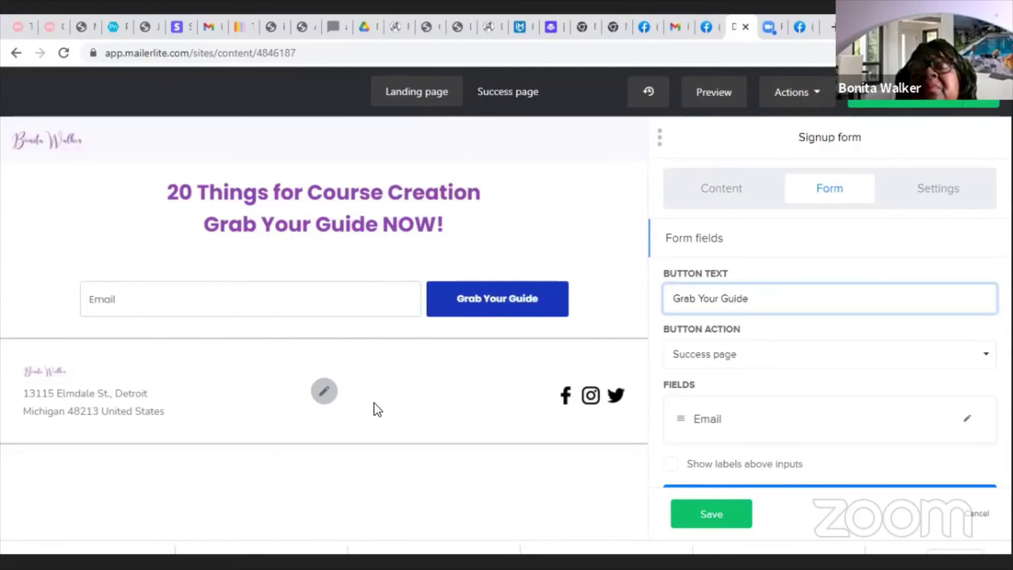
type(" NOW")
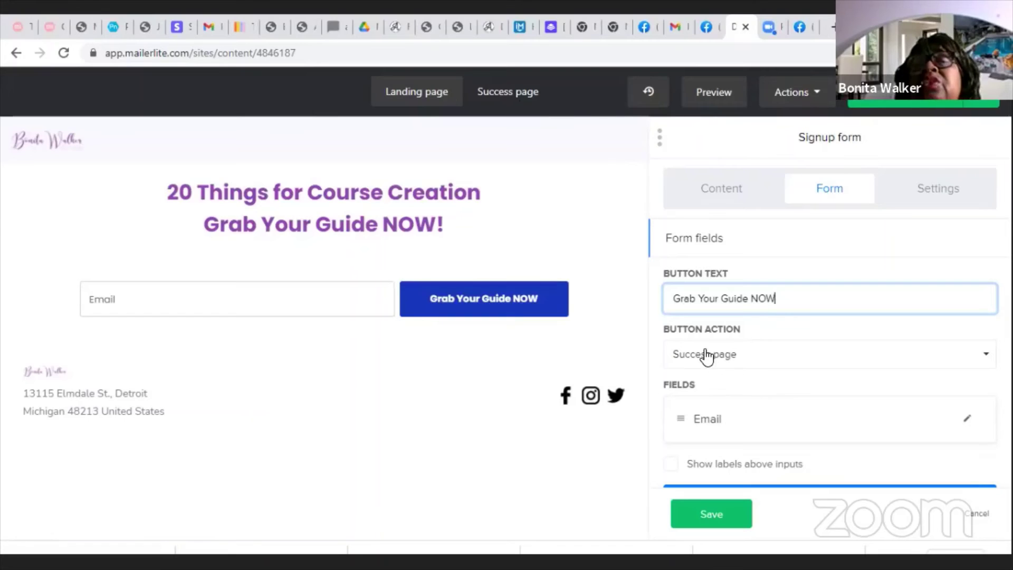
- Check which button actions are available for the signup form's button
left_click(987, 361)
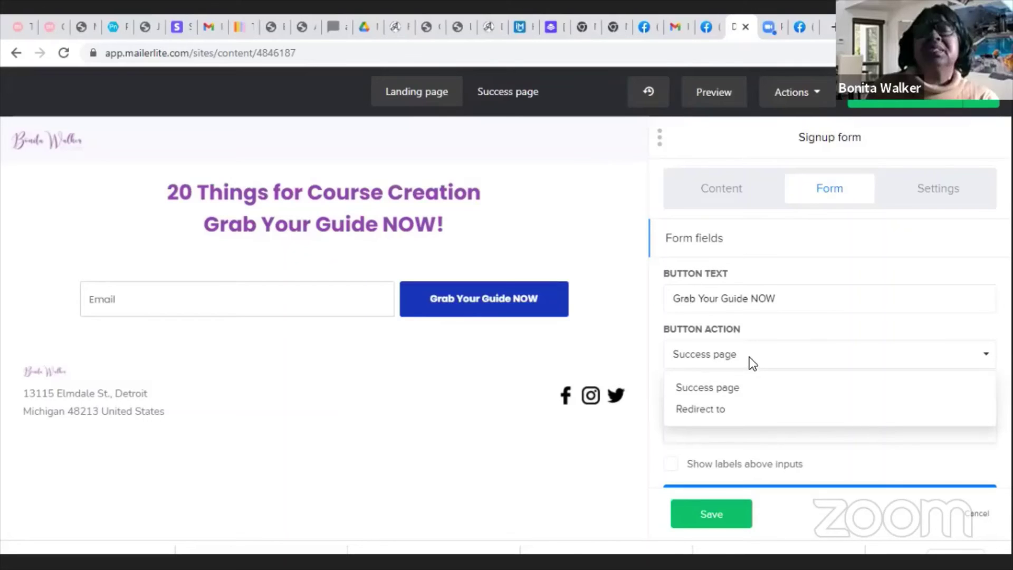
scroll(749, 357, "down", 1)
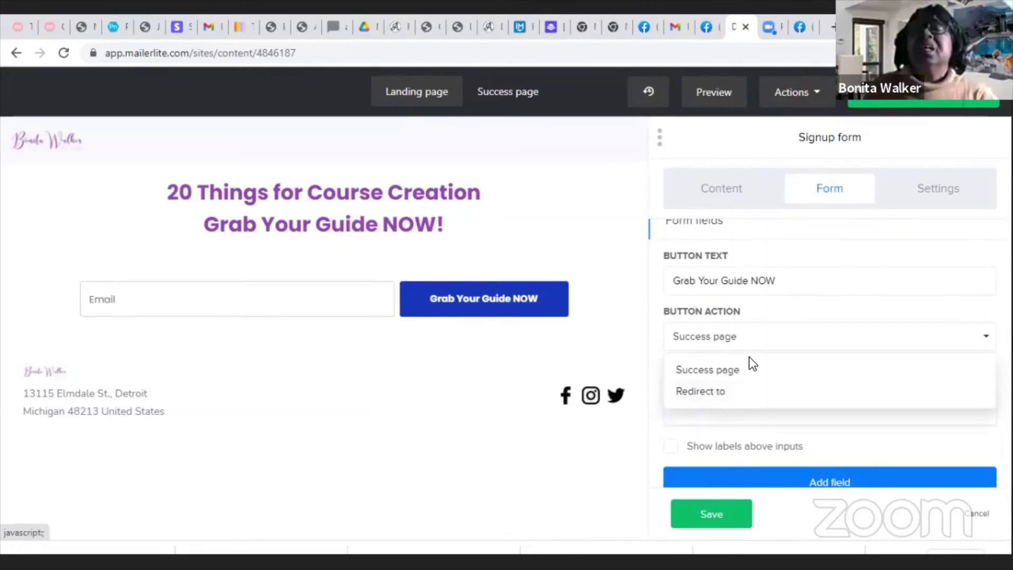
scroll(750, 356, "down", 1)
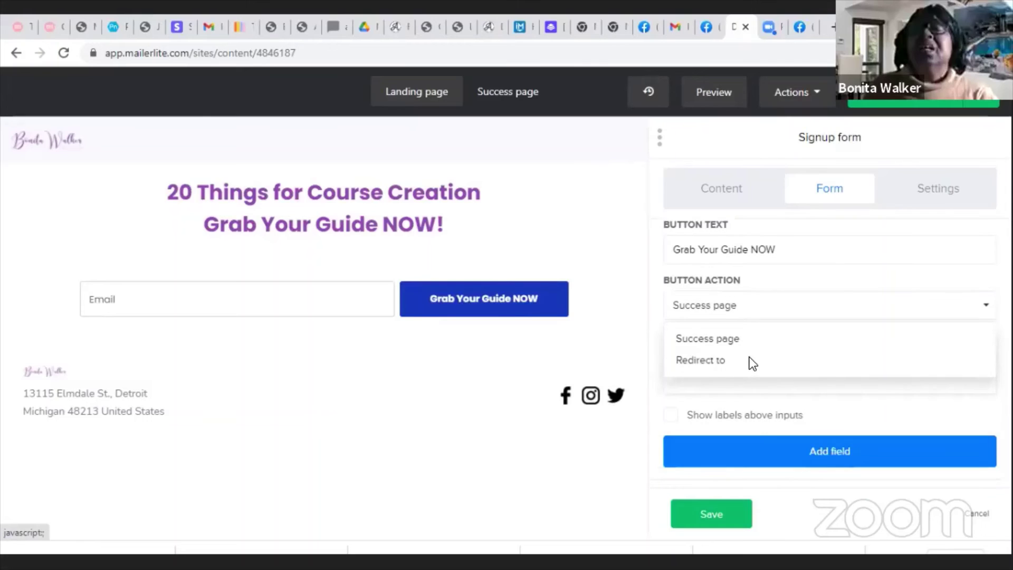
scroll(749, 357, "down", 1)
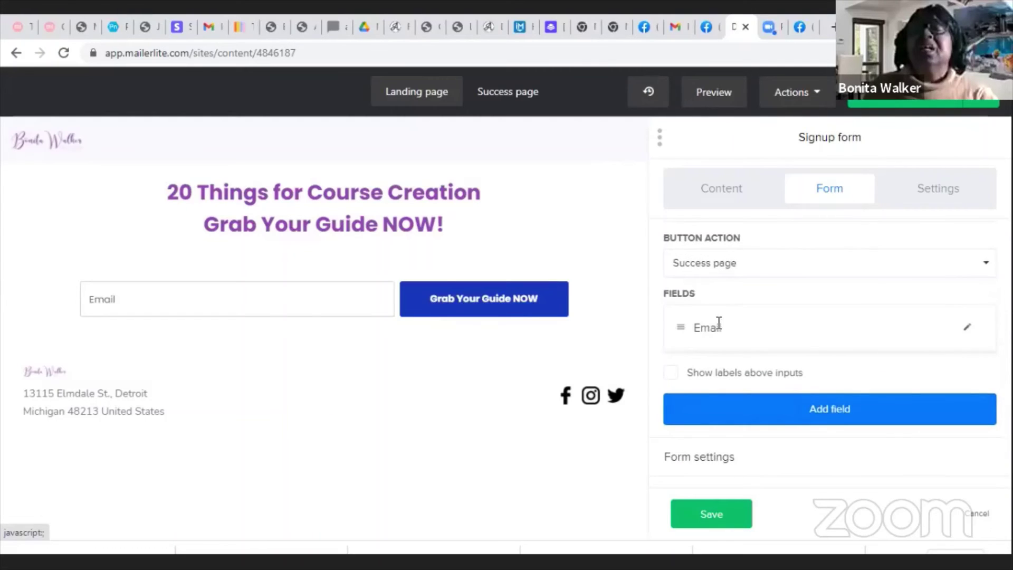
- Add a Name field to the signup form and place it above the Email field
left_click(827, 417)
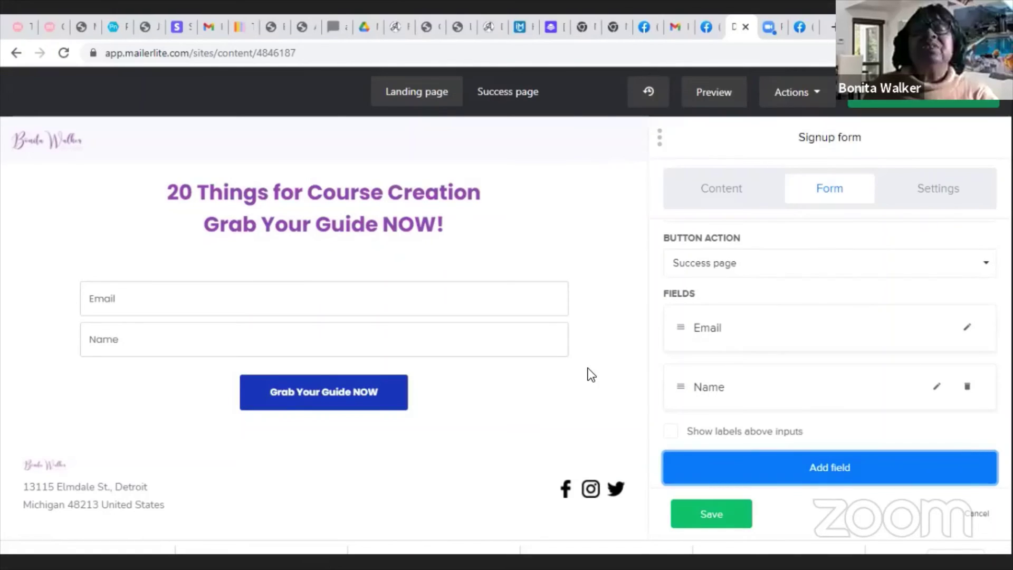
mouse_move(90, 313)
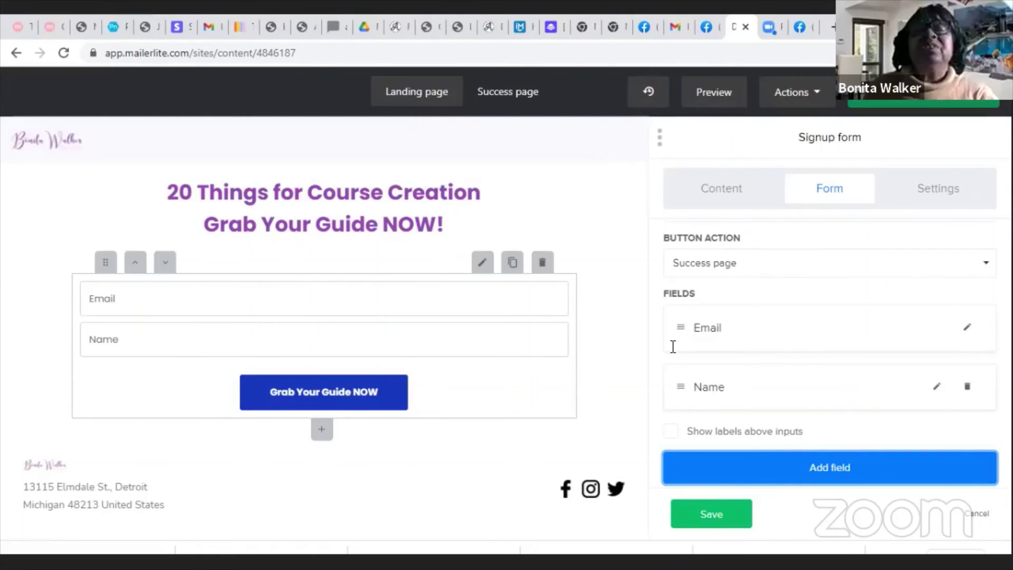
left_click_drag(673, 346, 713, 394)
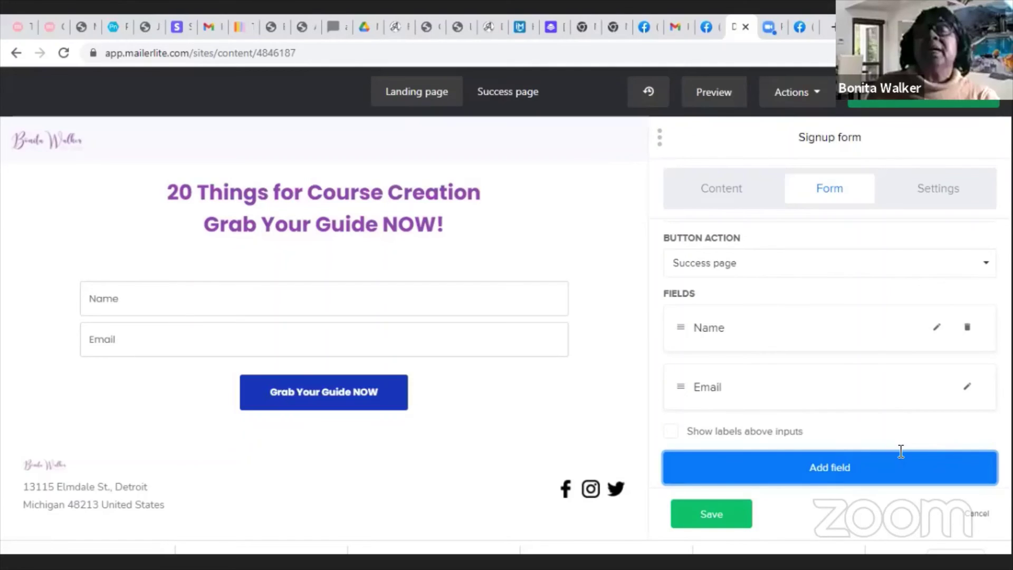
- Add a third field to the signup form below Email and label it "Phone"
left_click(929, 459)
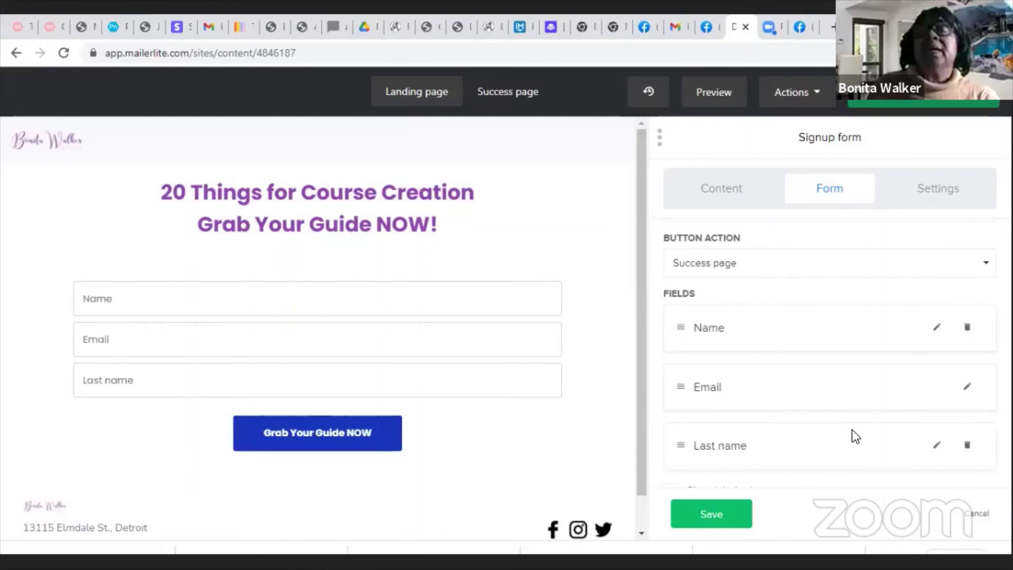
left_click(937, 444)
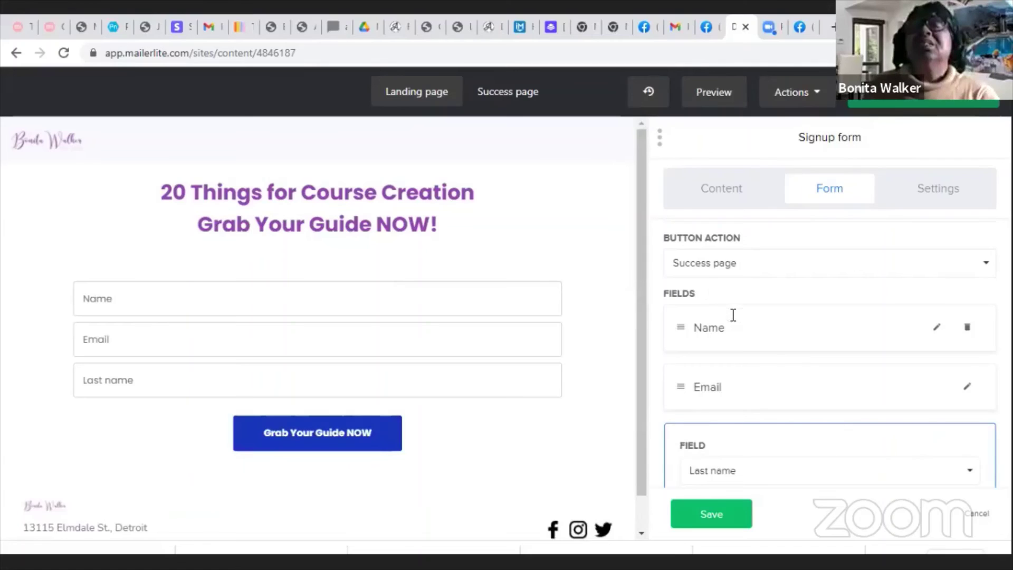
scroll(733, 315, "down", 3)
scroll(807, 275, "down", 2)
left_click(808, 283)
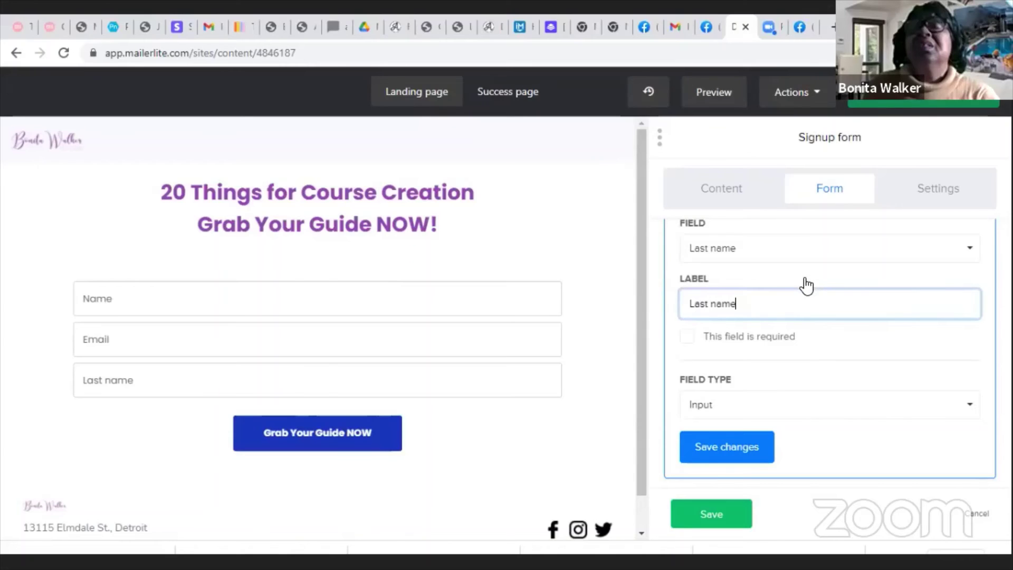
scroll(746, 328, "up", 1)
left_click_drag(745, 325, 545, 361)
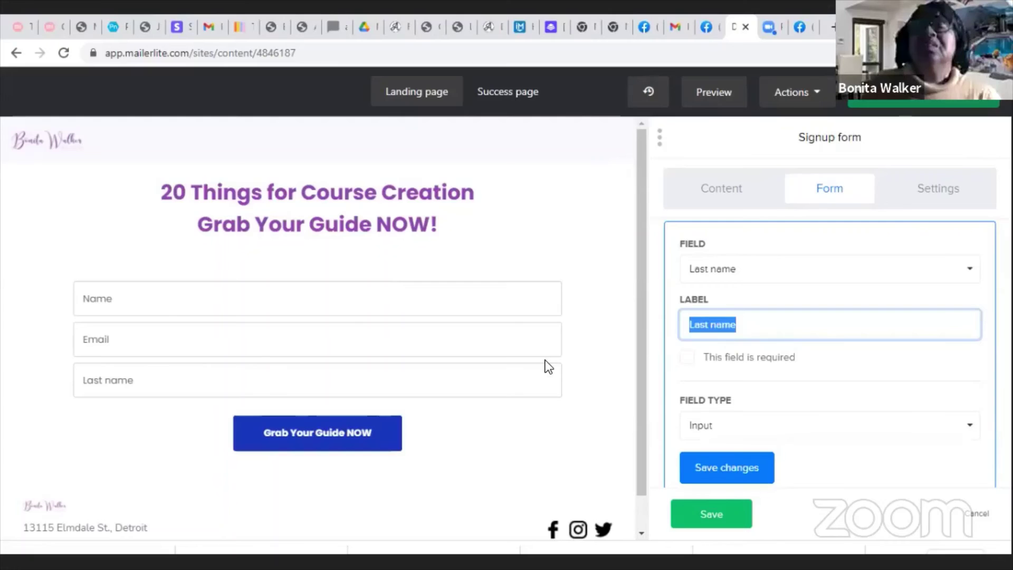
type("Phone")
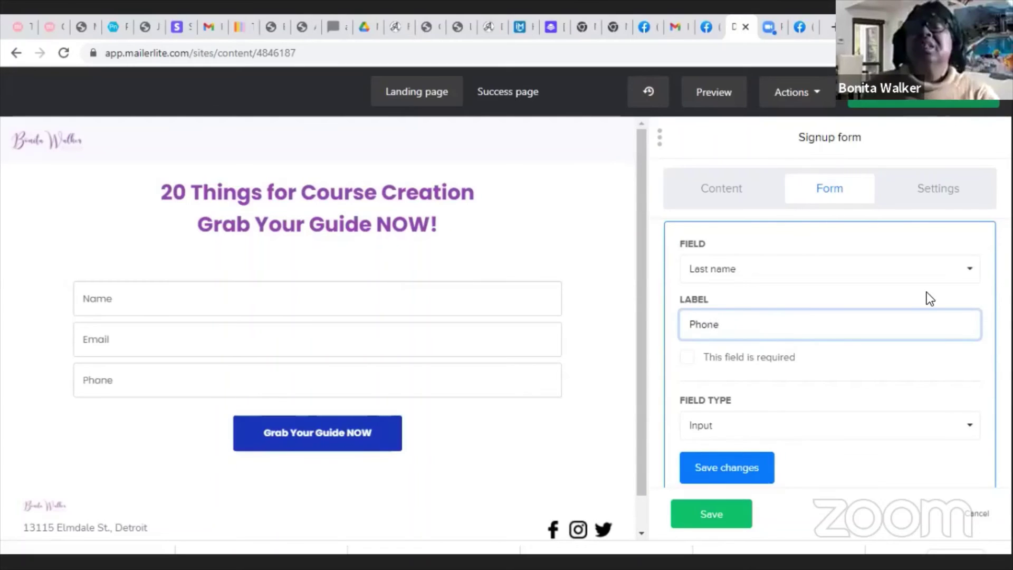
- Link the new form field to Phone, leave it optional, and save the signup form
left_click(721, 361)
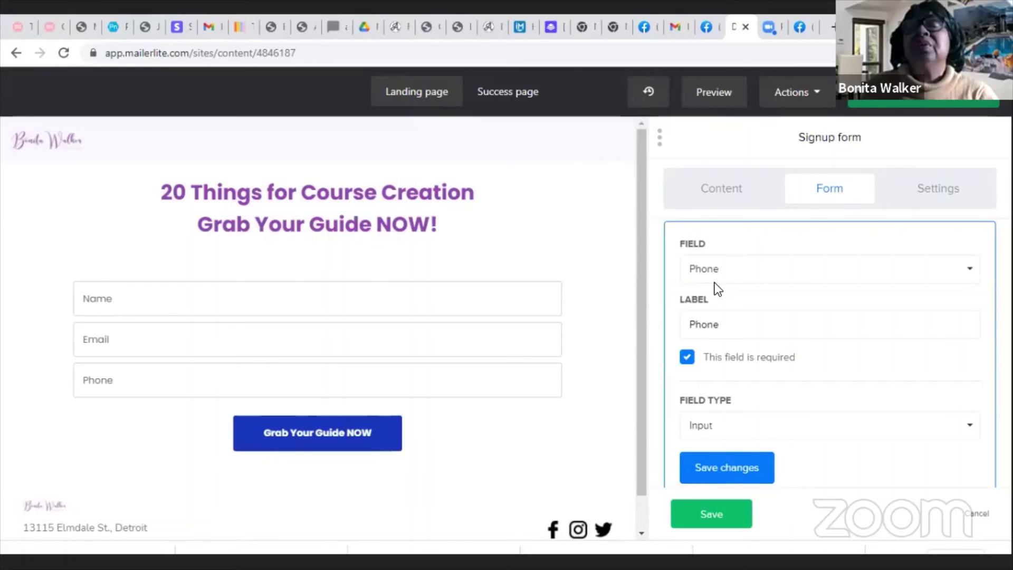
left_click(740, 359)
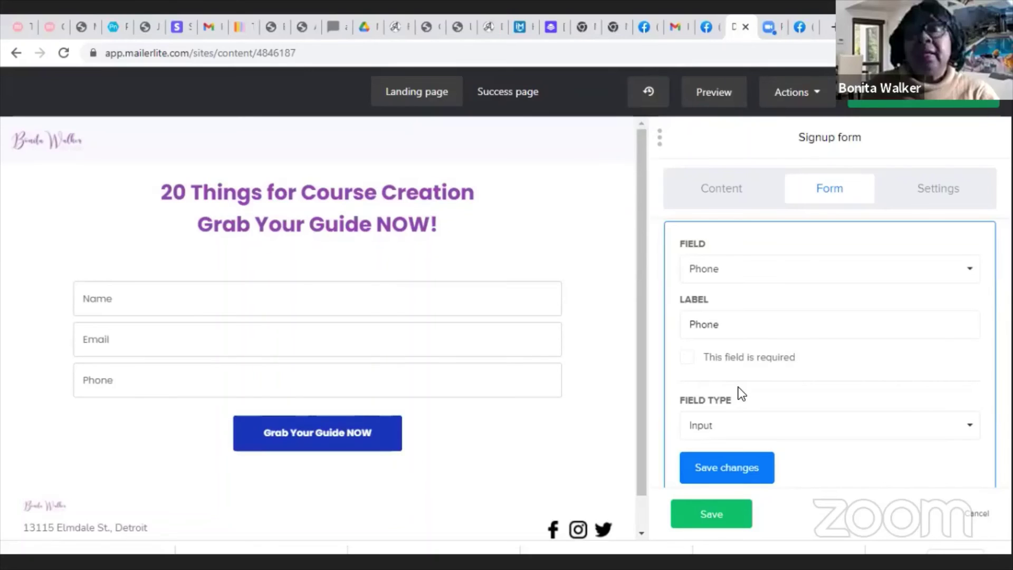
left_click(711, 515)
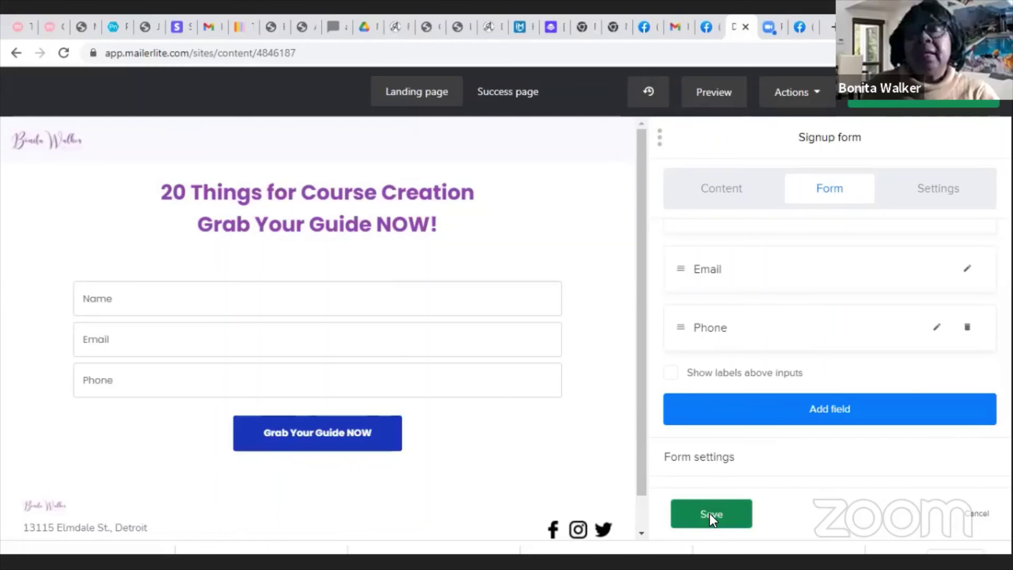
left_click(690, 509)
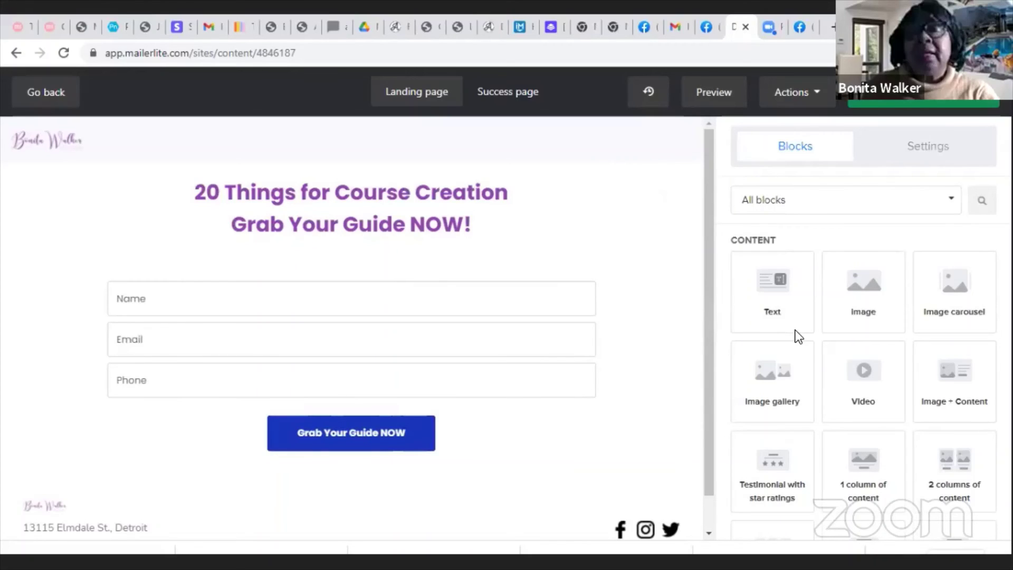
- Set the page's call-to-action button background to purple #8e44ad and its hover background to red #e74c3c
left_click(928, 146)
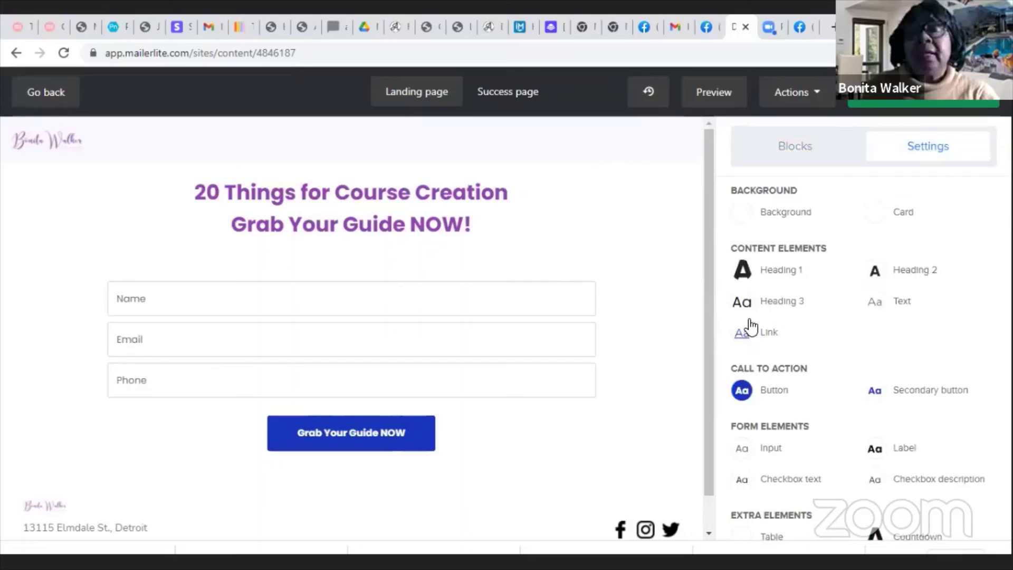
scroll(752, 329, "down", 1)
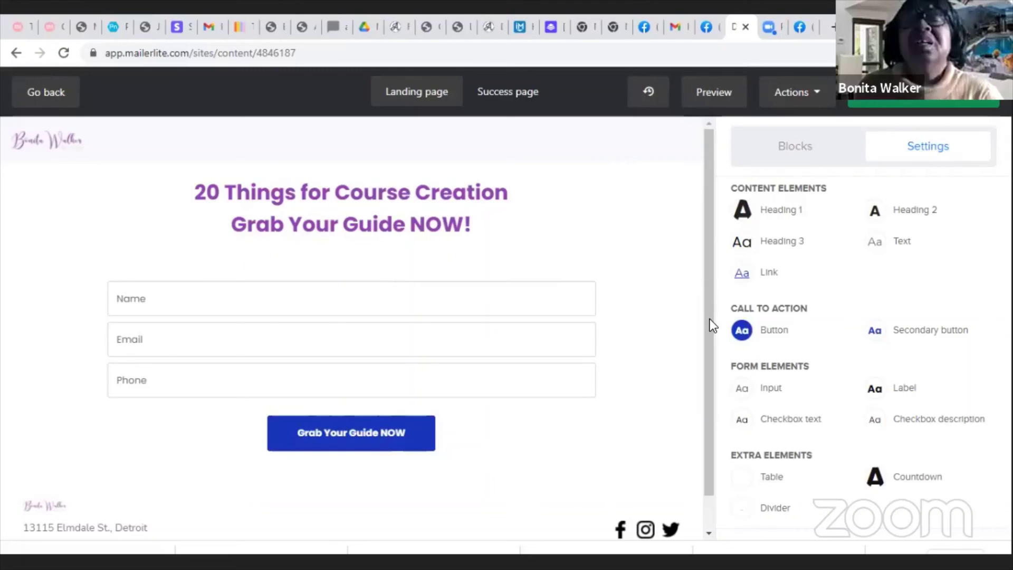
left_click(744, 331)
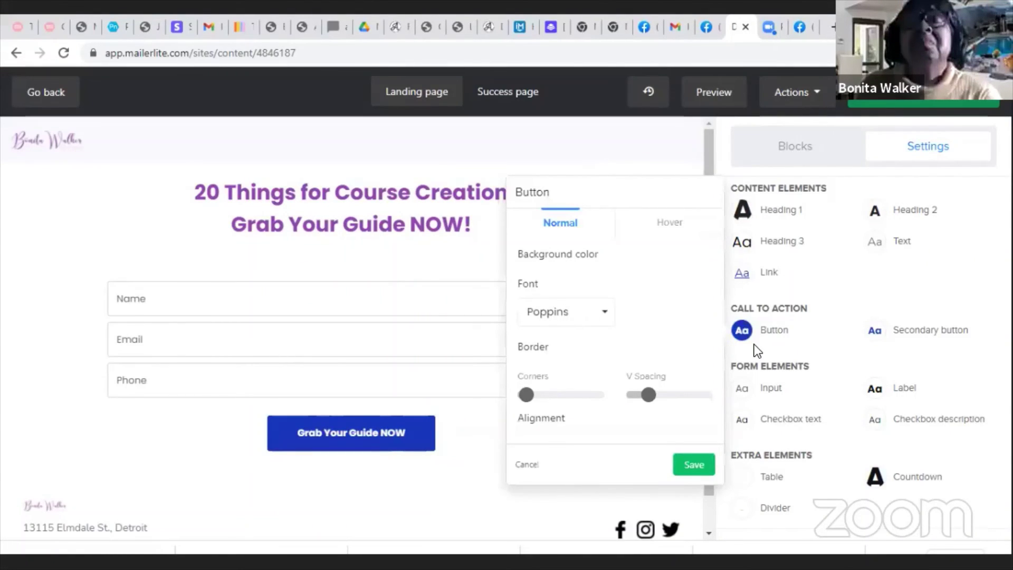
left_click(739, 334)
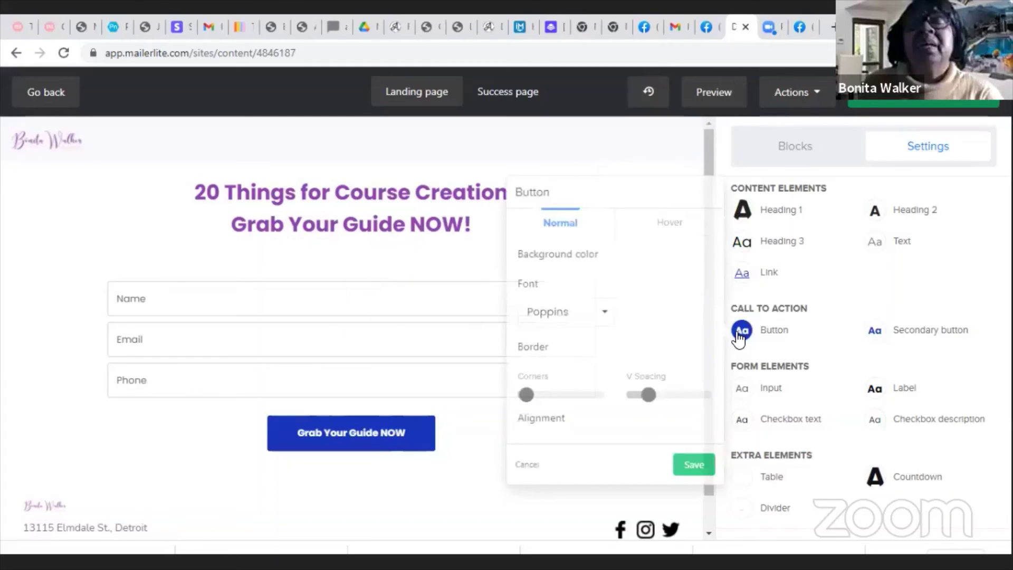
left_click(576, 285)
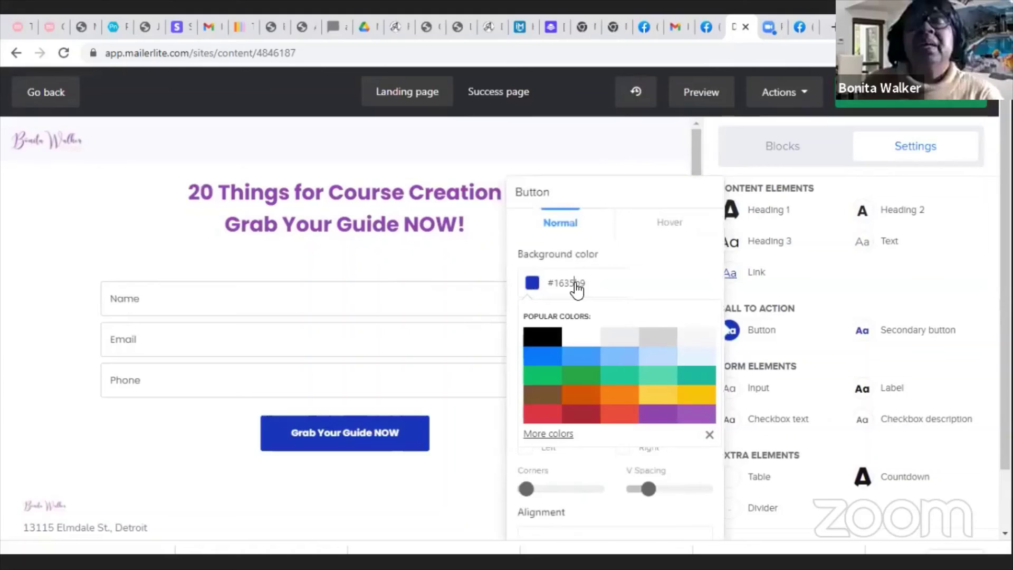
double_click(577, 288)
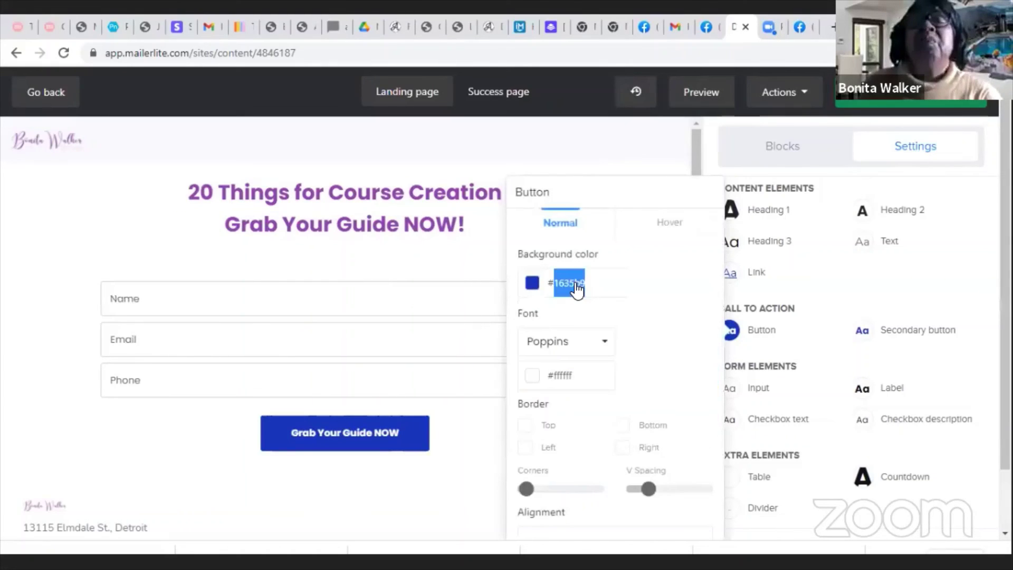
type("8e44ad")
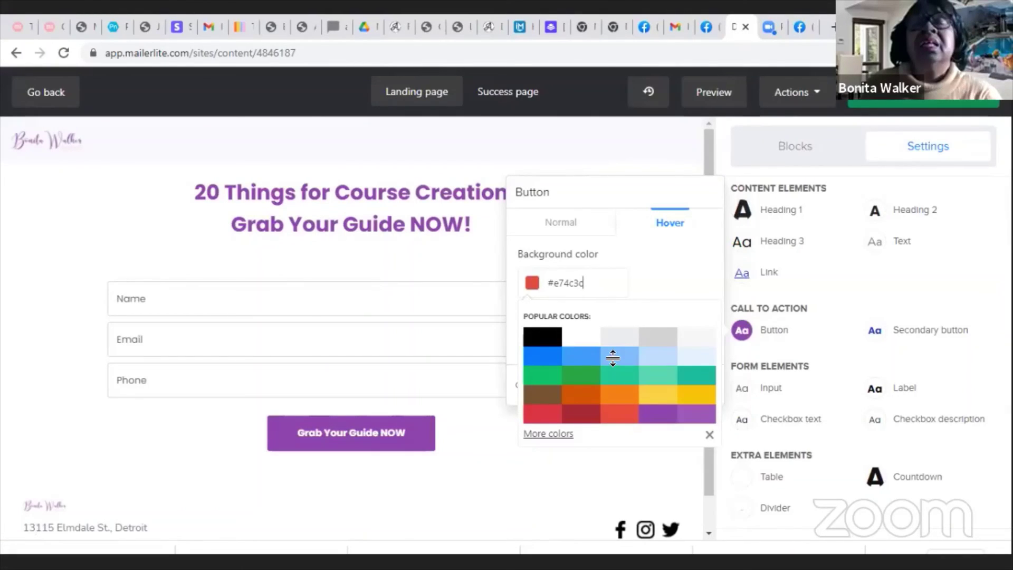
left_click(527, 328)
left_click(917, 286)
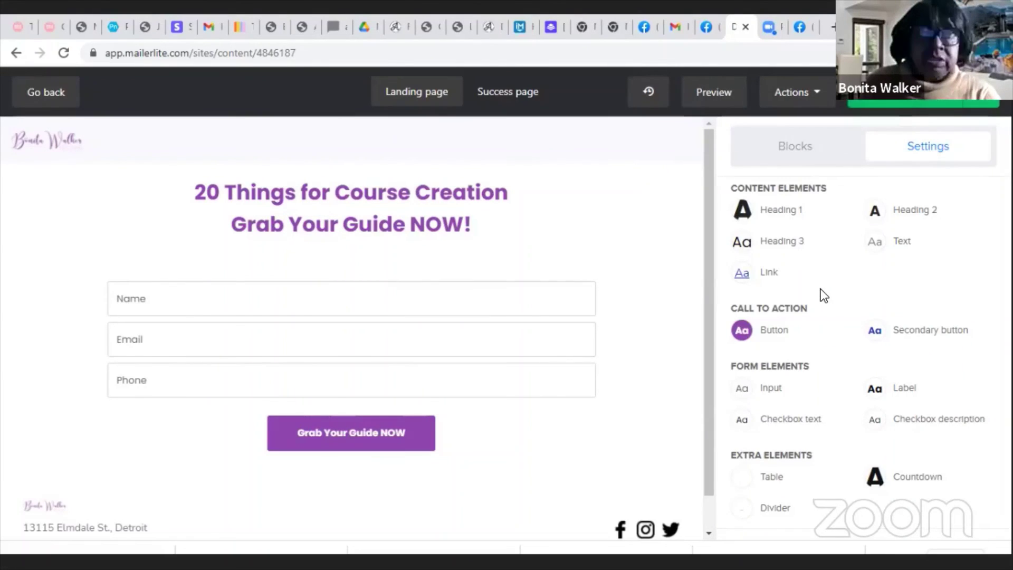
- Finish editing the page content and set the subscribepage.com landing page URL to "20things4cc"
left_click(904, 101)
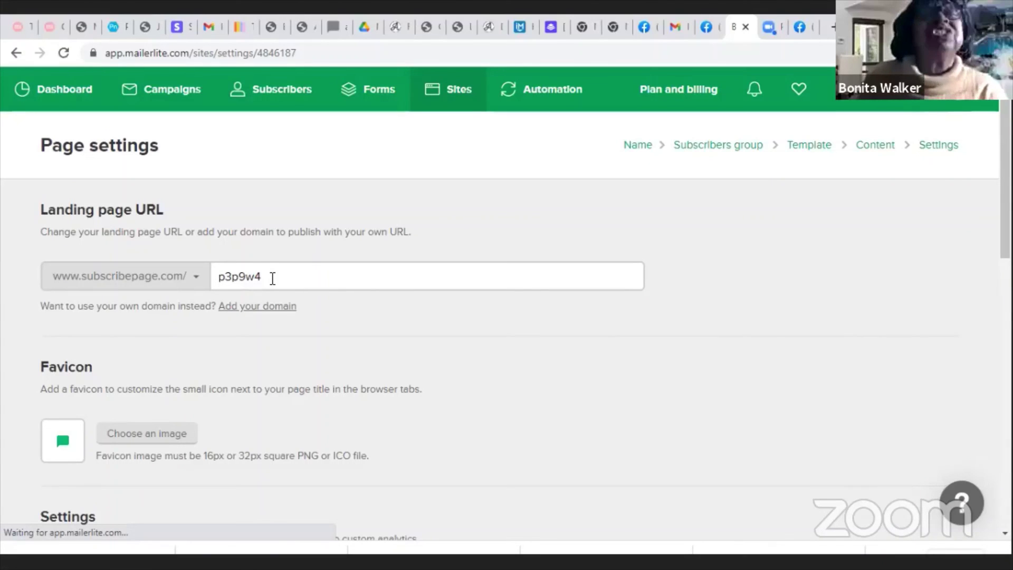
left_click_drag(272, 277, 219, 276)
type("20")
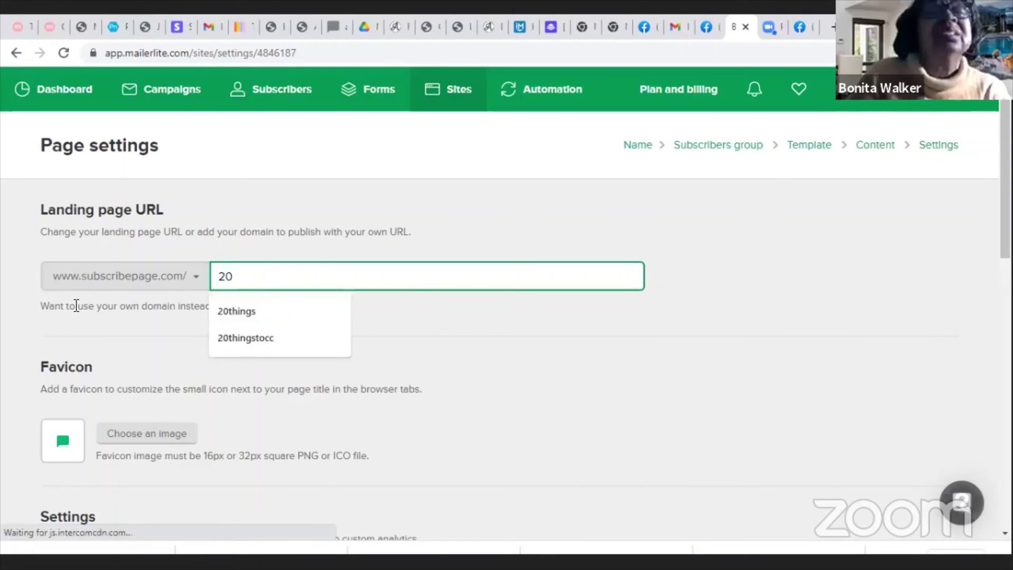
type("things")
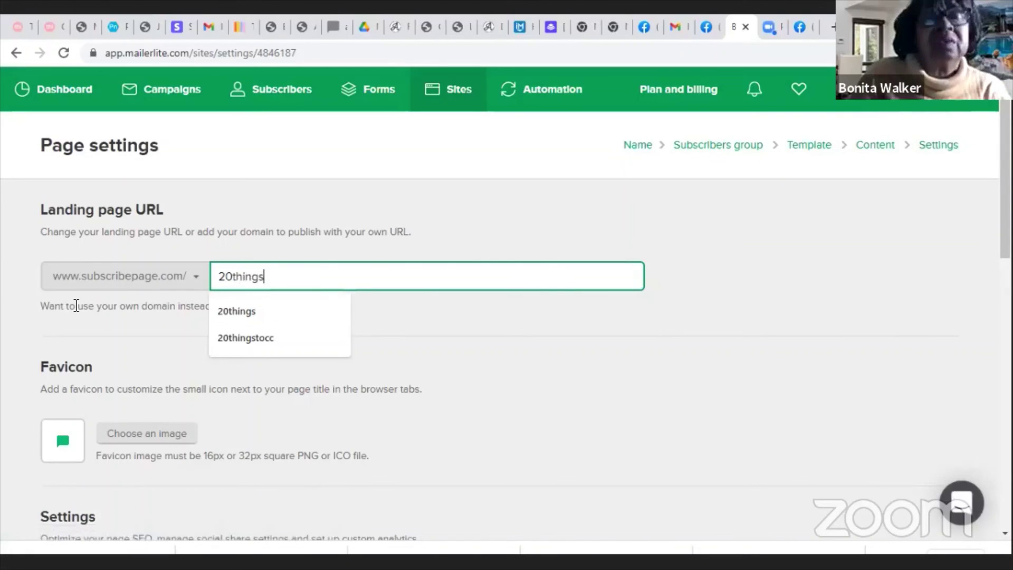
type("forcc")
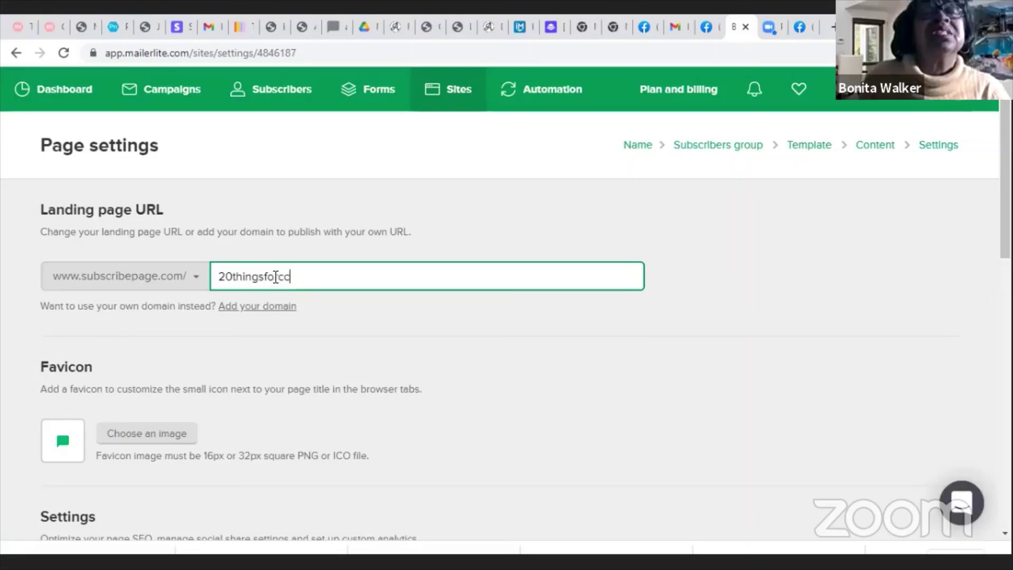
key("BackSpace")
key("BackSpace")
key("BackSpace")
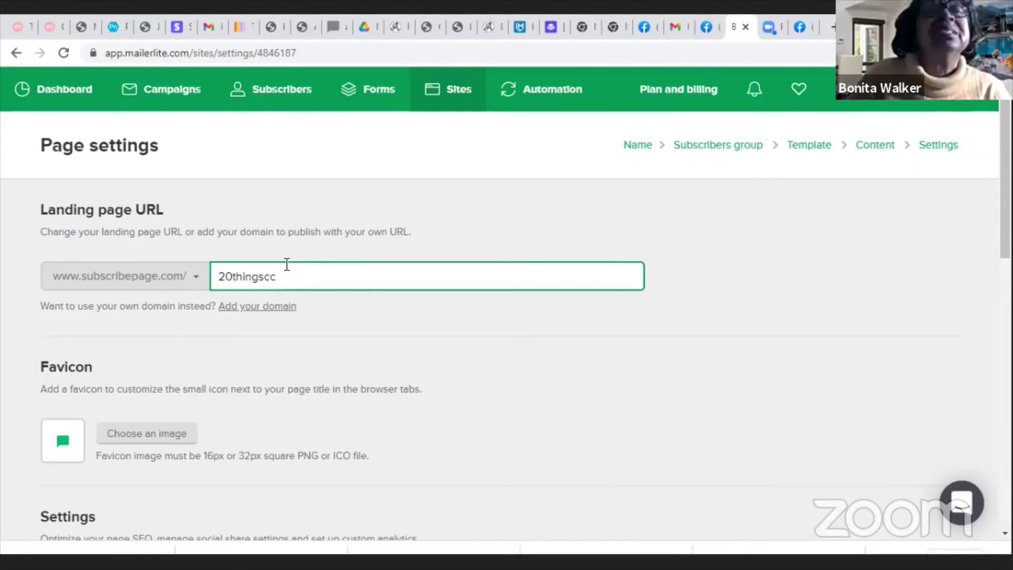
type("4")
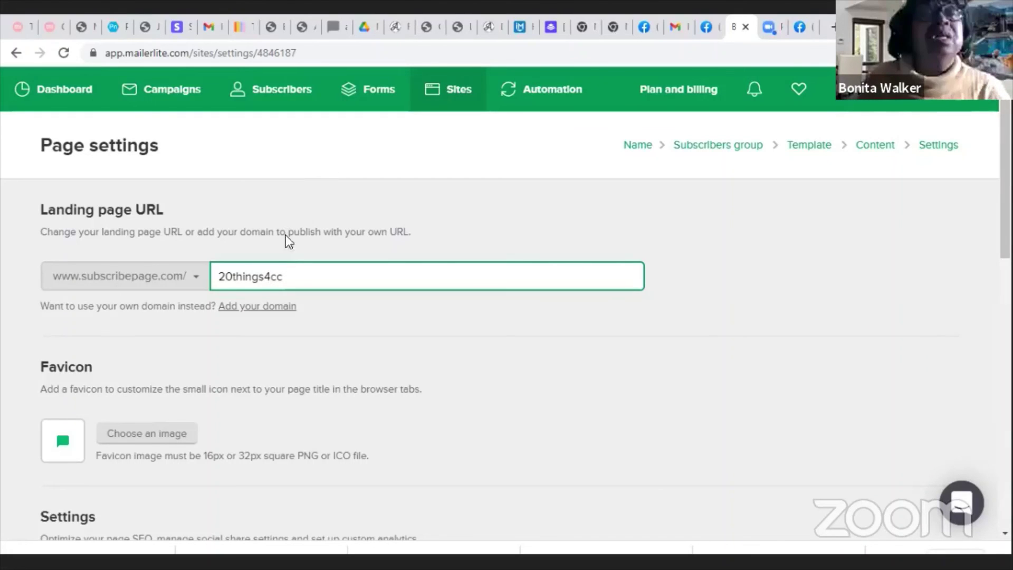
- Save the page settings with the SEO title, keywords and description left blank, and copy the landing page URL
scroll(275, 298, "down", 2)
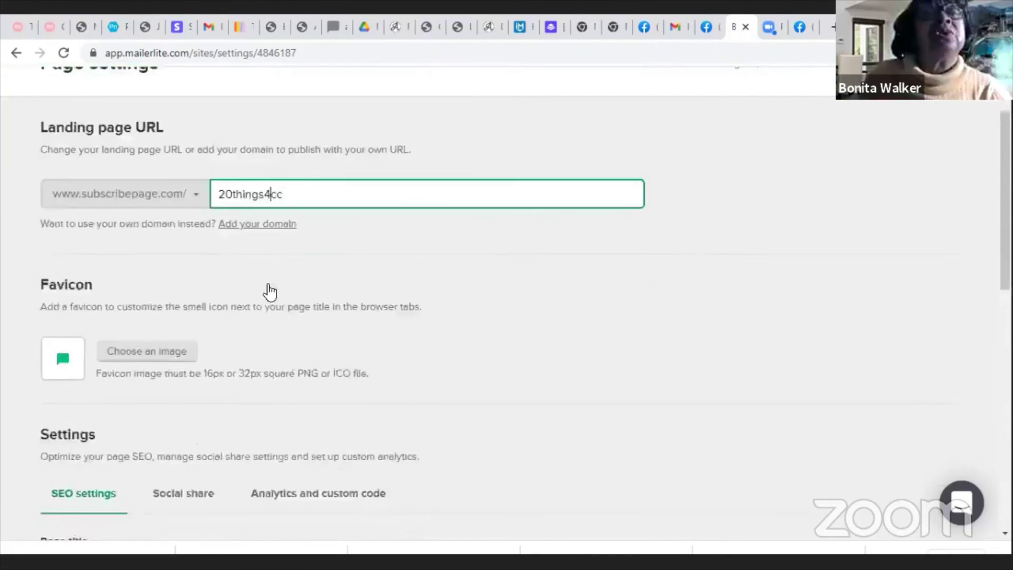
scroll(275, 299, "down", 5)
scroll(110, 193, "down", 5)
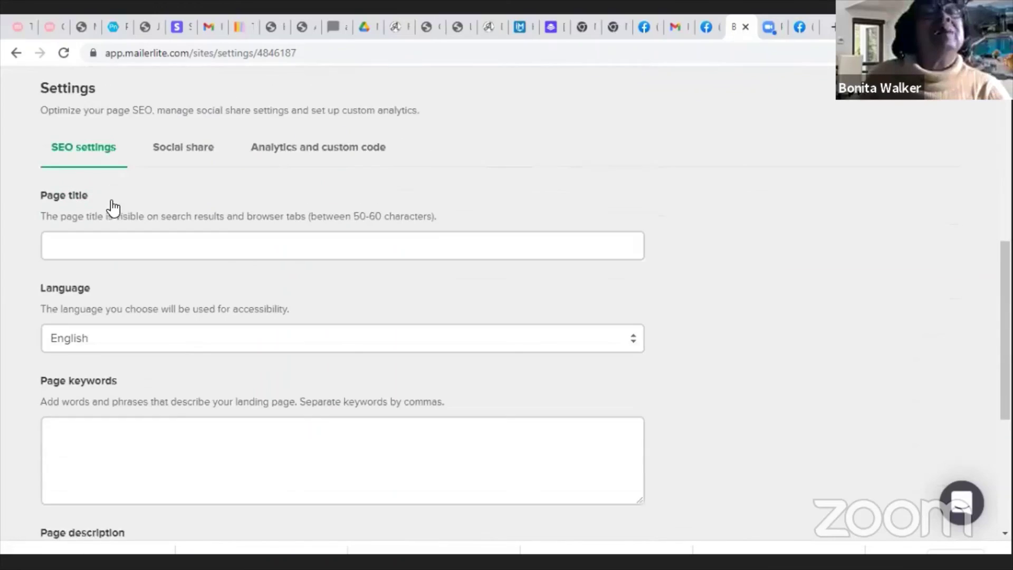
scroll(156, 184, "up", 2)
left_click(150, 226)
left_click(264, 223)
scroll(238, 237, "down", 3)
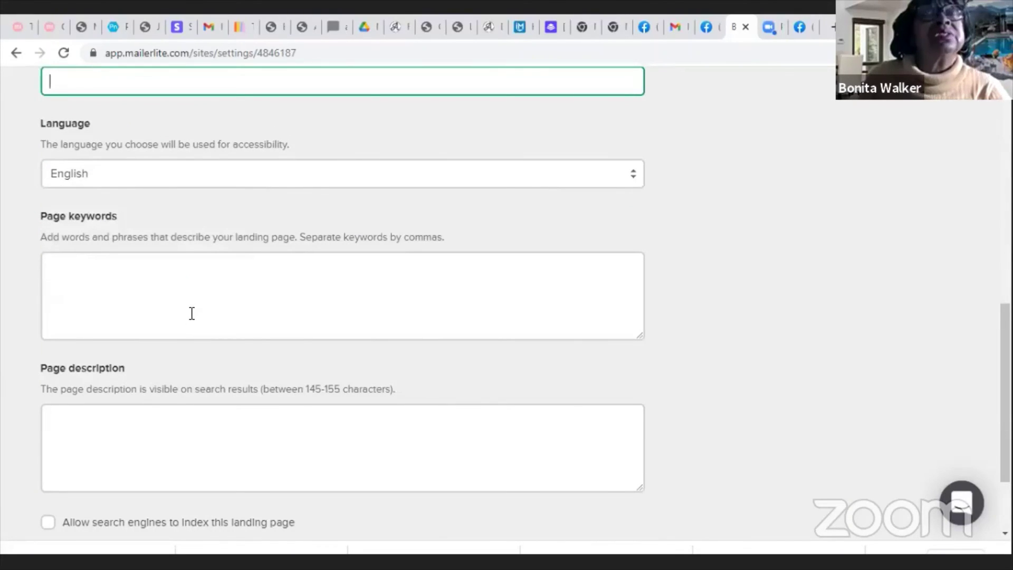
scroll(149, 396, "down", 3)
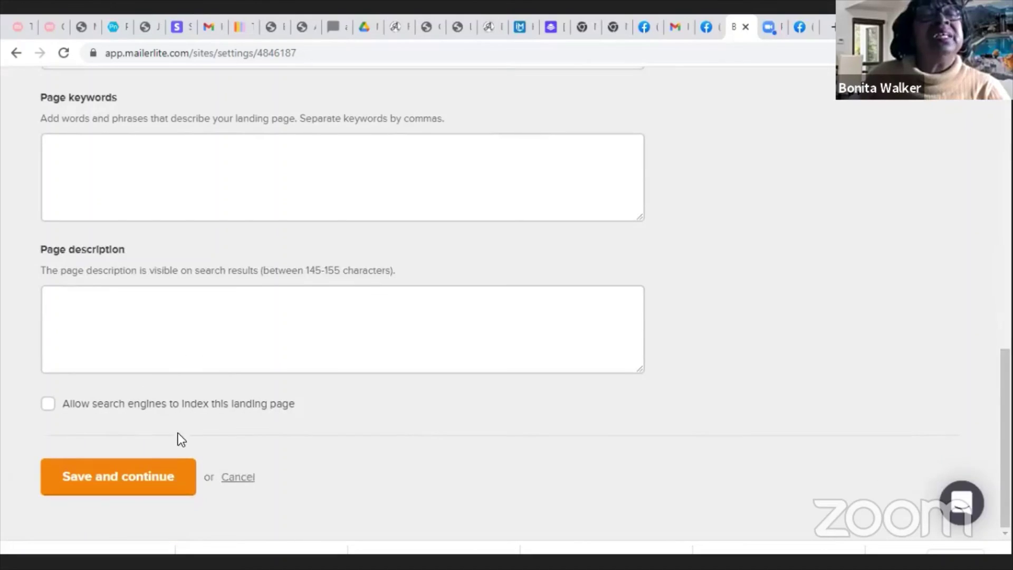
left_click(117, 484)
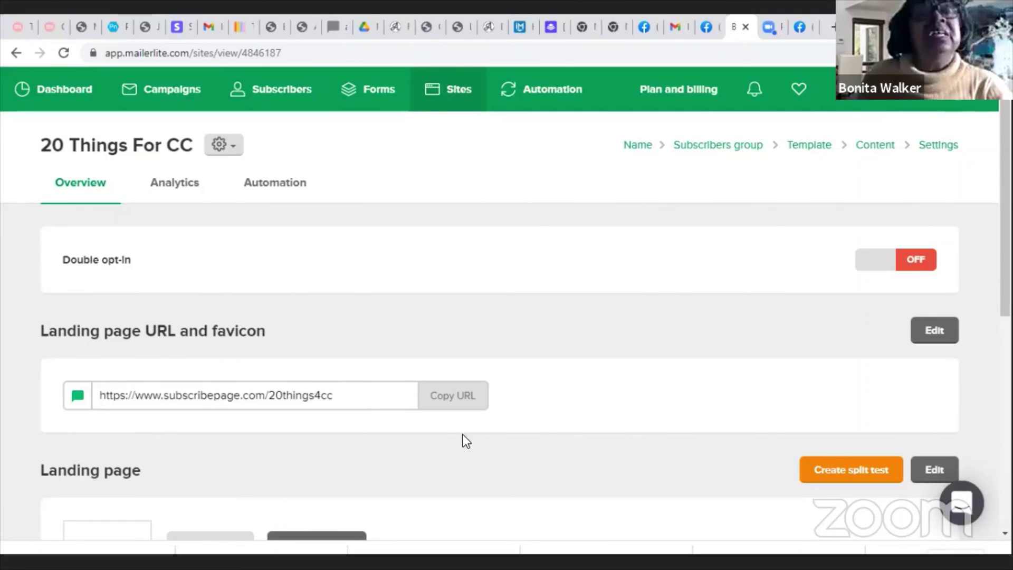
left_click(457, 400)
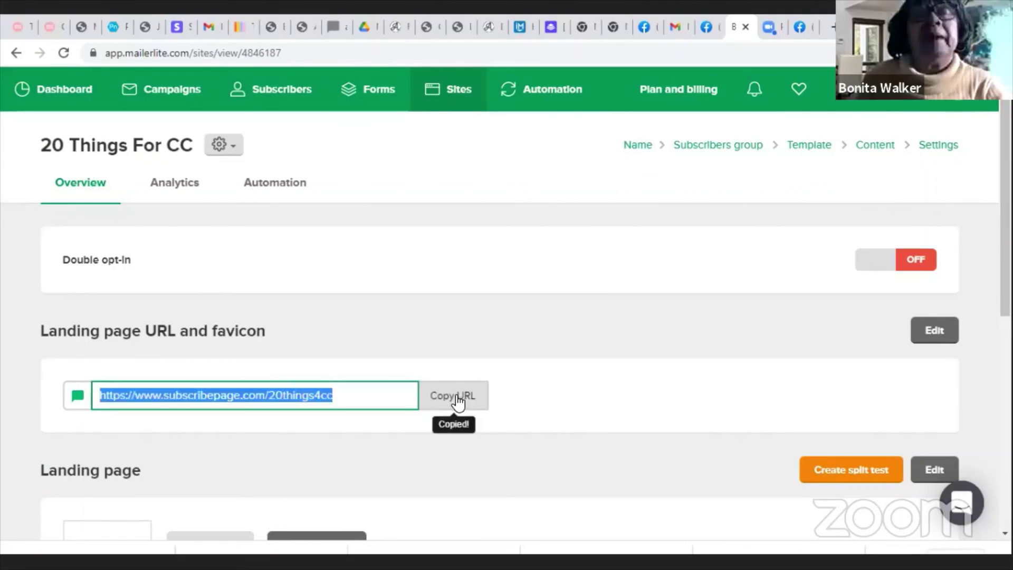